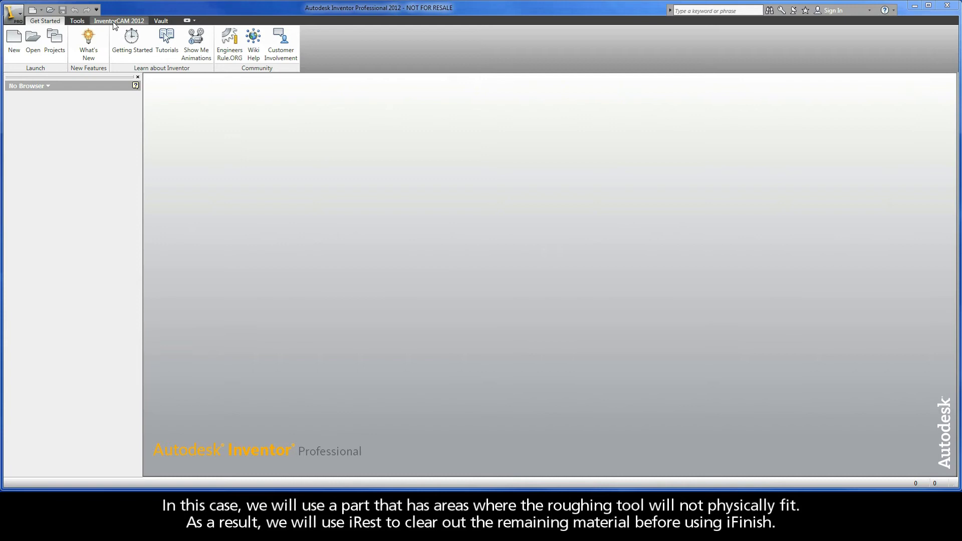
Step: Open the SCELECTRICALHOUSINGPART1.prz CAM-Part from the Training folder in InventorCAM
{"action": "left_click", "coordinate": [114, 21]}
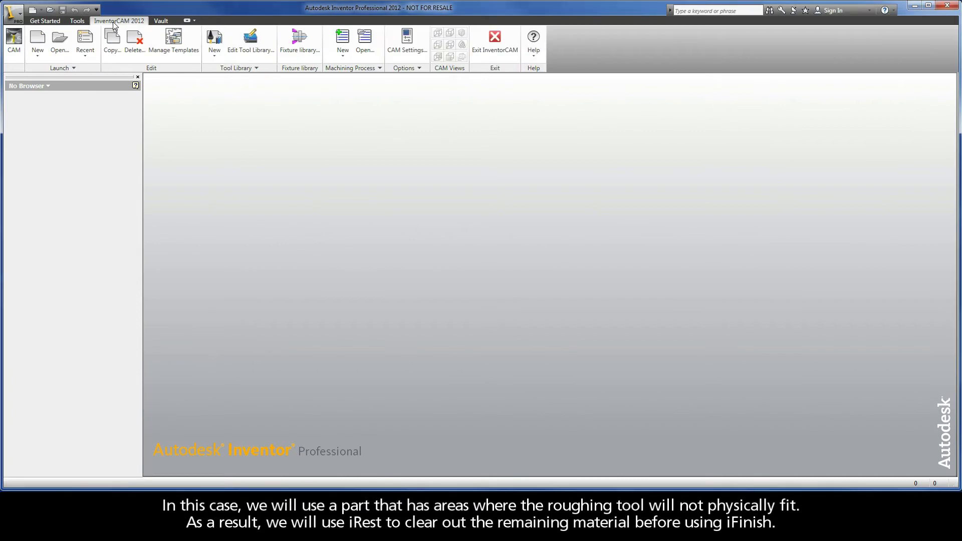
{"action": "left_click", "coordinate": [58, 50]}
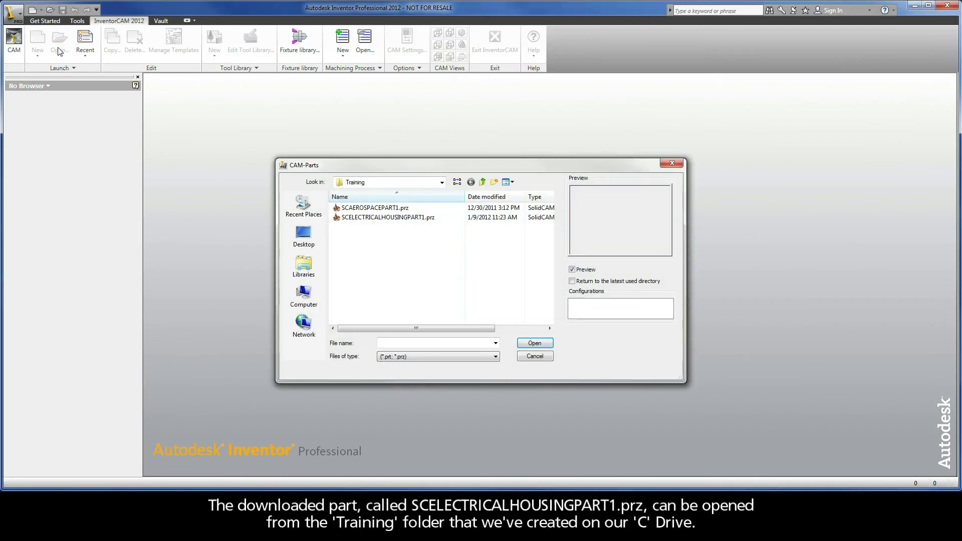
{"action": "double_click", "coordinate": [395, 219]}
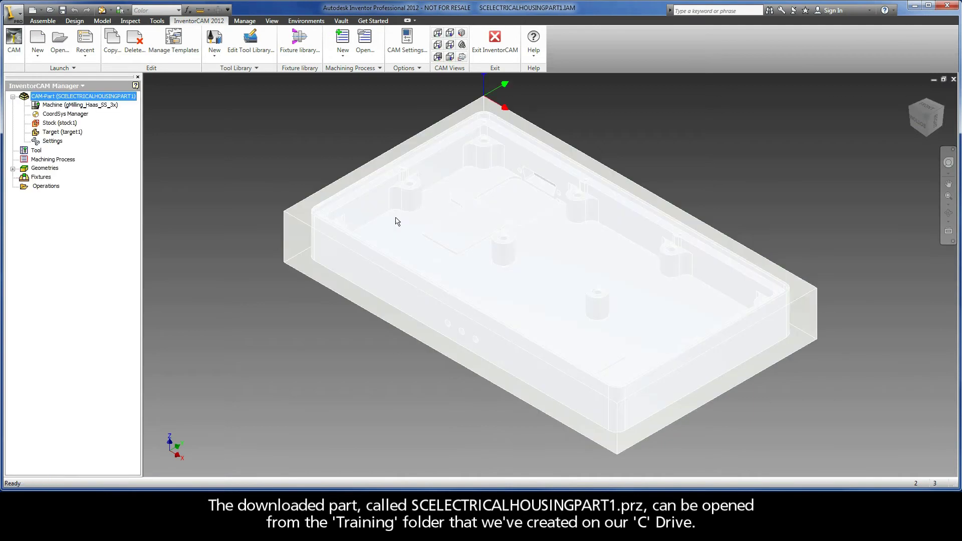
{"action": "left_click", "coordinate": [69, 115]}
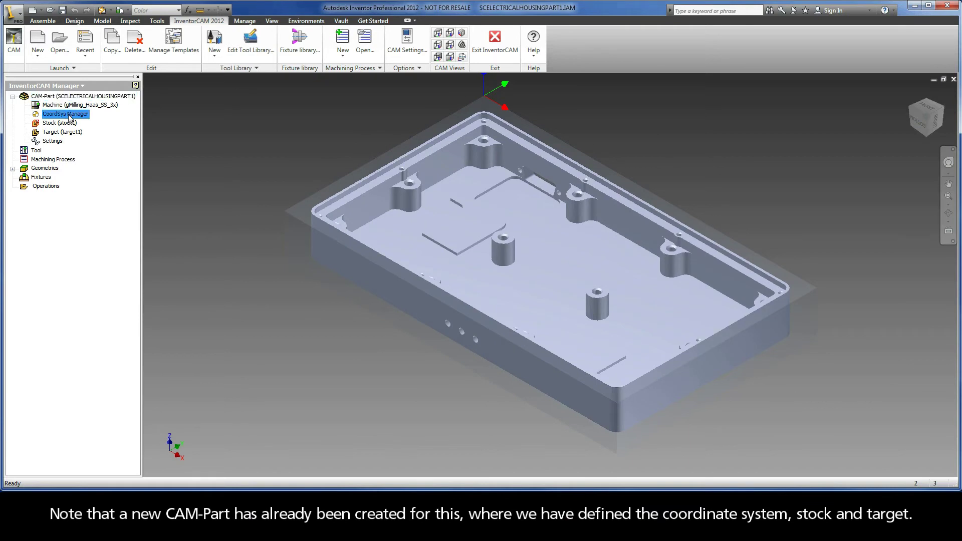
{"action": "left_click", "coordinate": [69, 124]}
{"action": "left_click", "coordinate": [66, 133]}
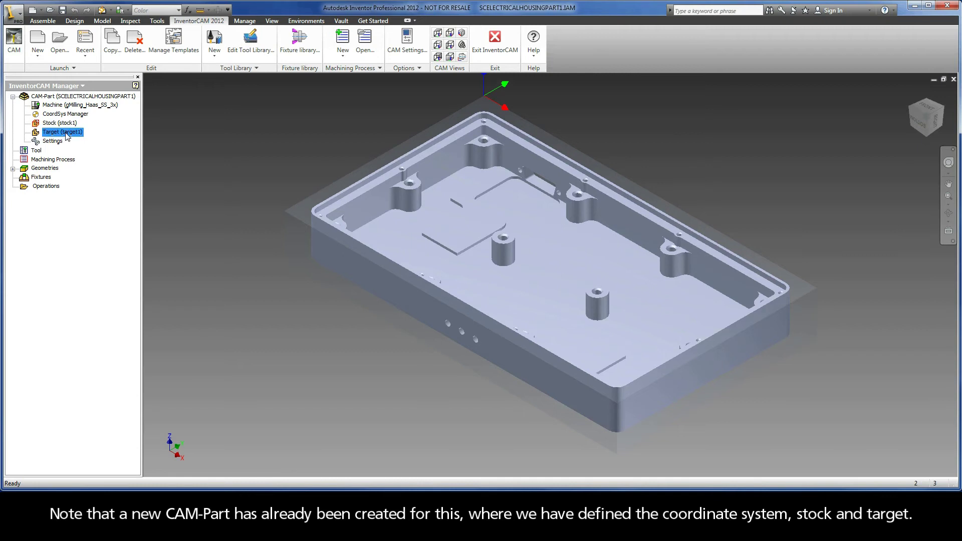
{"action": "double_click", "coordinate": [33, 151]}
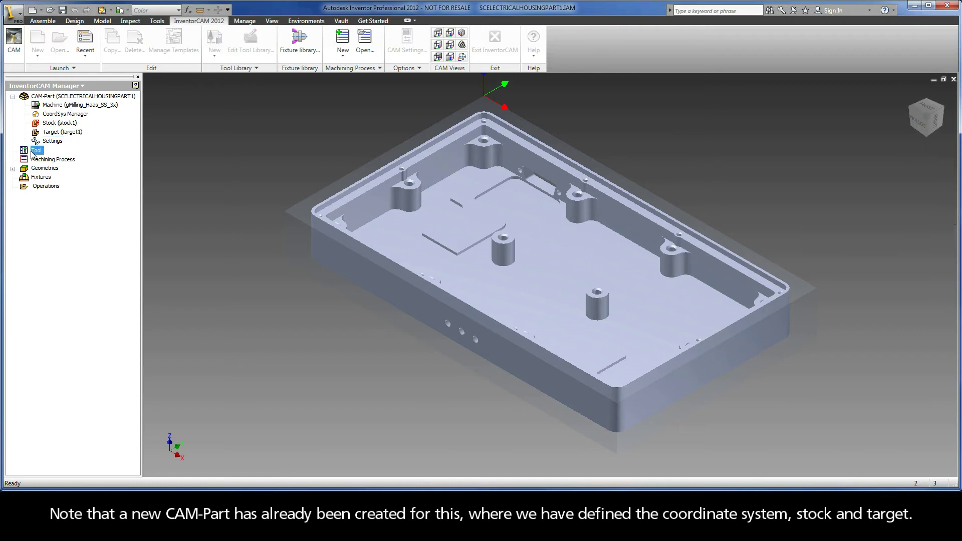
{"action": "left_click", "coordinate": [153, 104]}
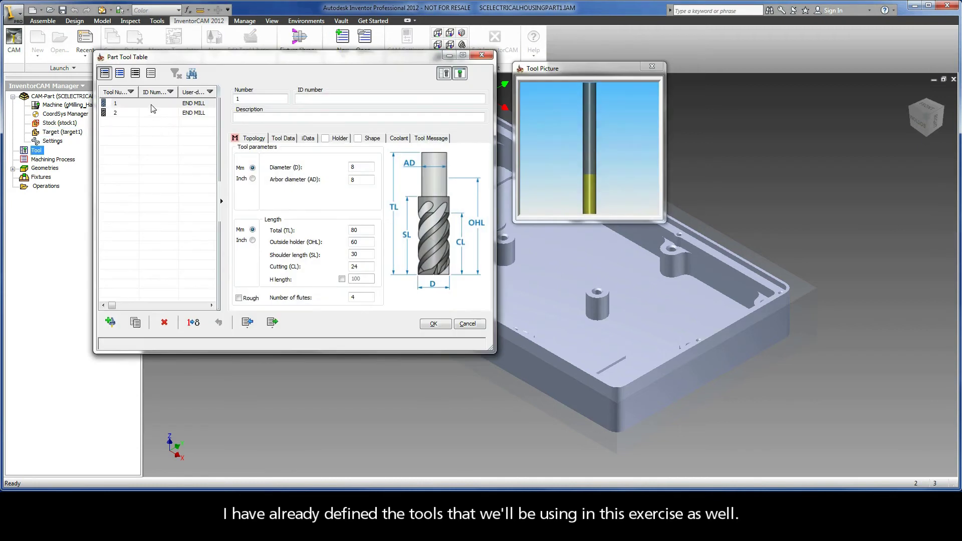
{"action": "left_click", "coordinate": [152, 114]}
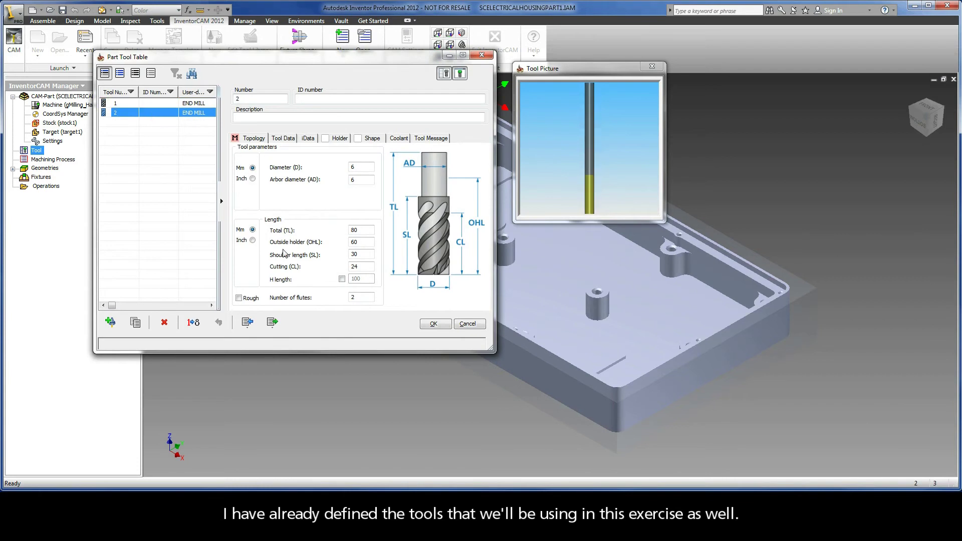
{"action": "left_click", "coordinate": [435, 325]}
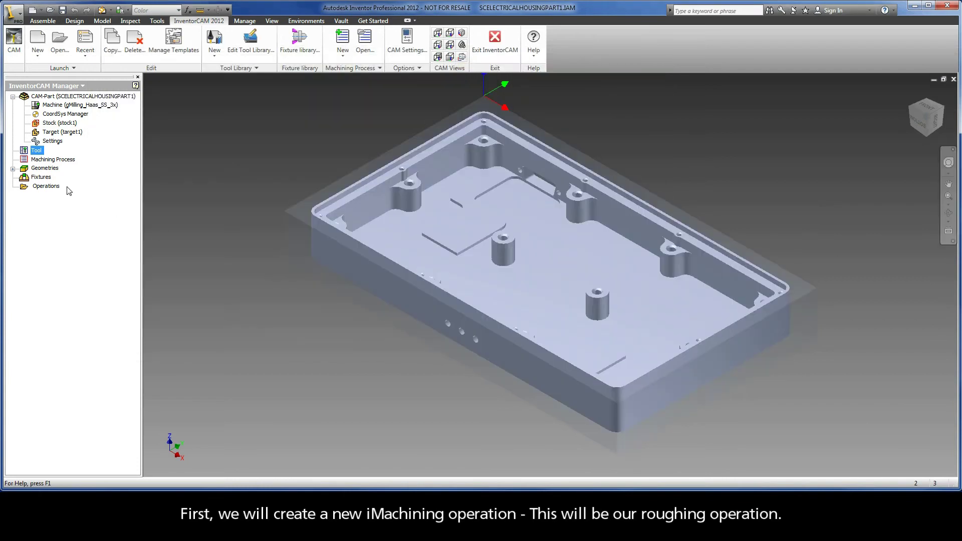
Step: Add a new iMachining operation and begin defining its machining geometry
{"action": "right_click", "coordinate": [54, 185]}
{"action": "mouse_move", "coordinate": [116, 196]}
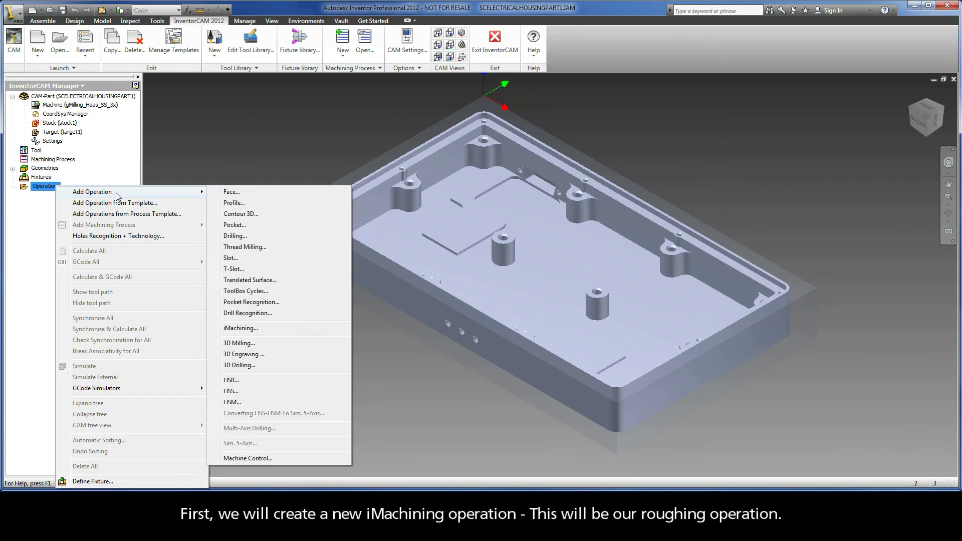
{"action": "left_click", "coordinate": [249, 329]}
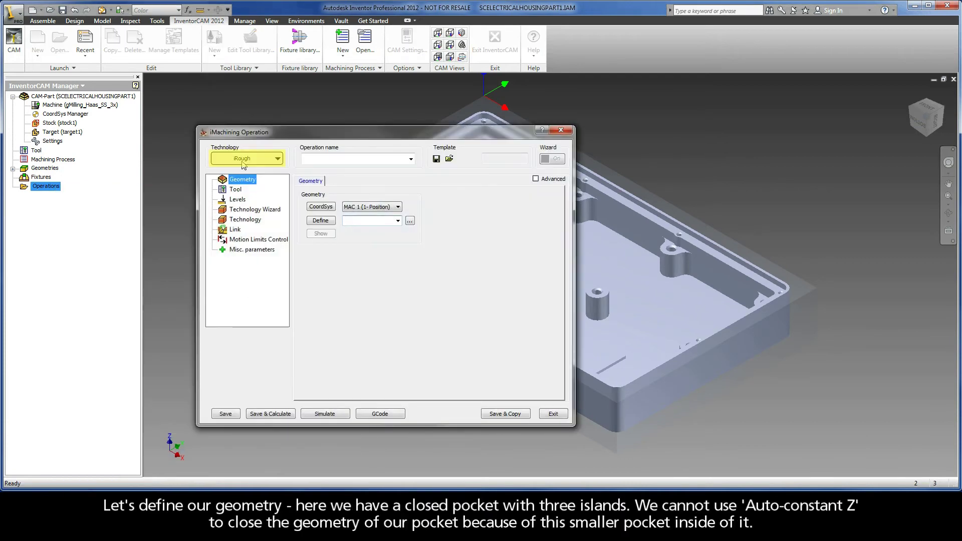
{"action": "left_click", "coordinate": [329, 222]}
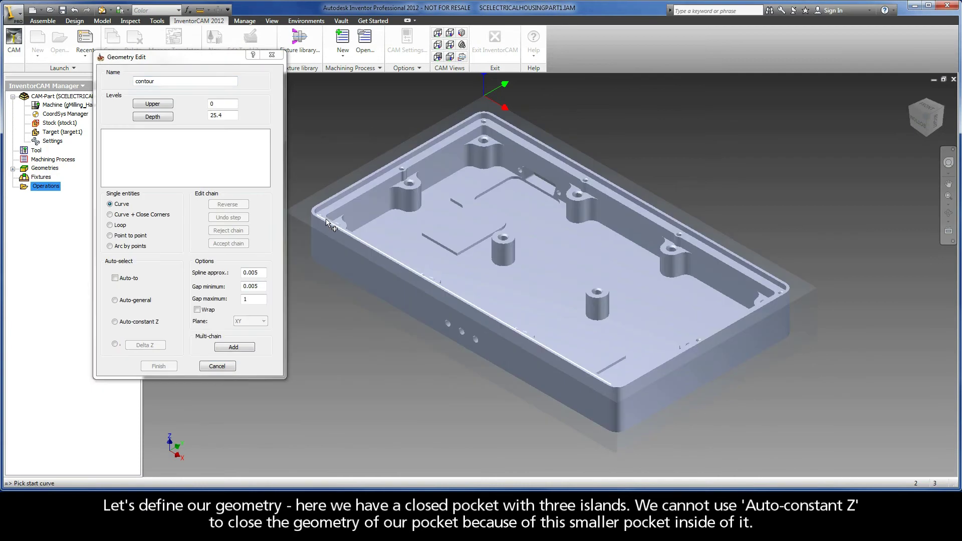
{"action": "scroll", "coordinate": [511, 189], "scroll_direction": "up", "scroll_amount": 4}
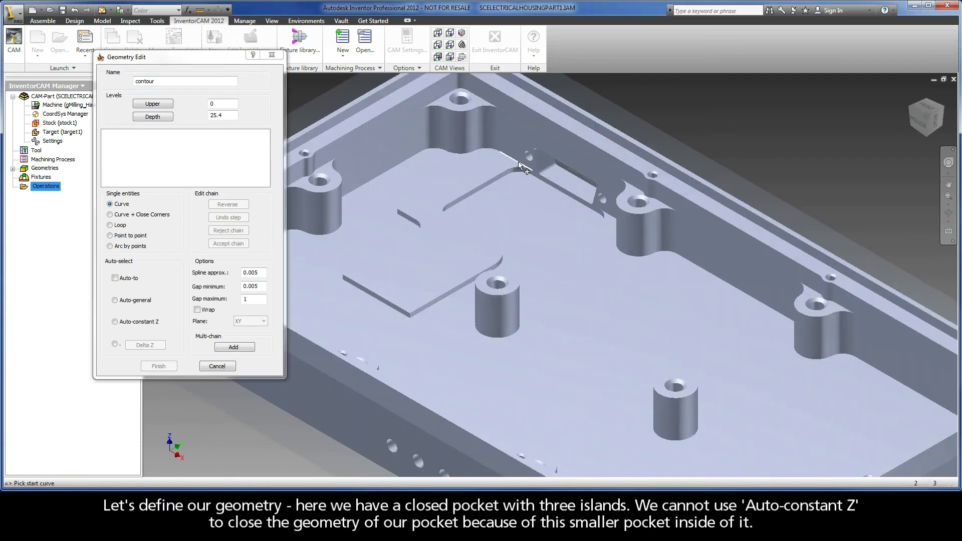
Step: Chain the closed pocket outline using Auto-to at constant Z and point-to-point closure
{"action": "left_click", "coordinate": [520, 165]}
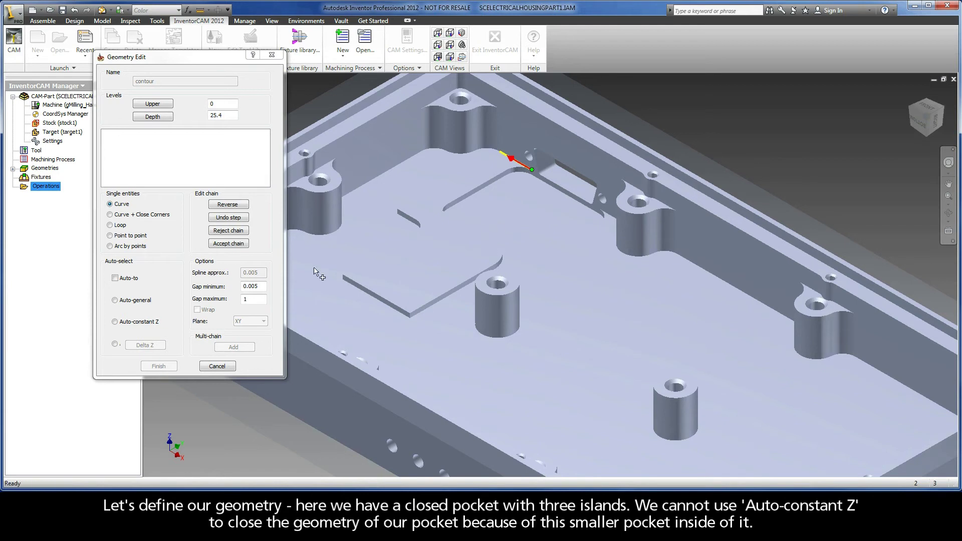
{"action": "left_click", "coordinate": [114, 278]}
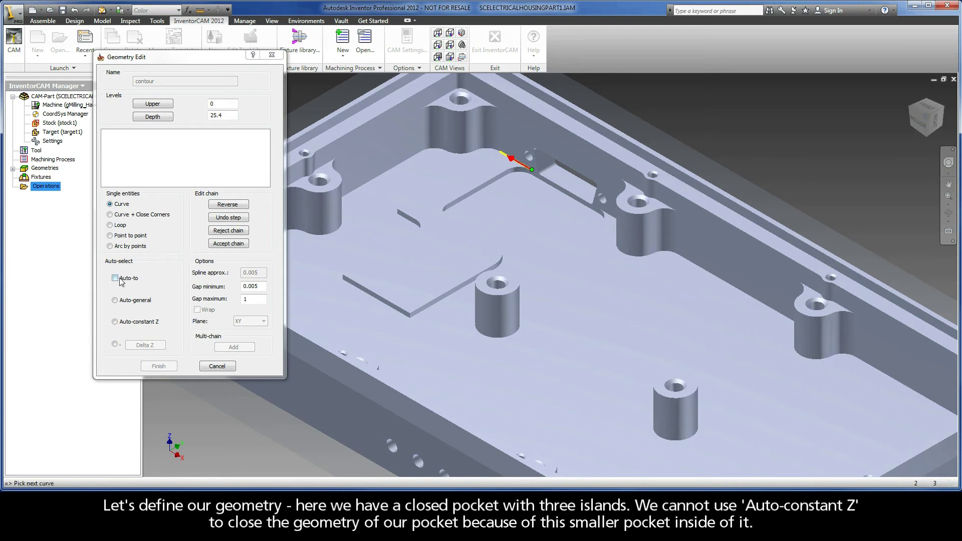
{"action": "left_click", "coordinate": [127, 322]}
{"action": "right_click", "coordinate": [612, 221]}
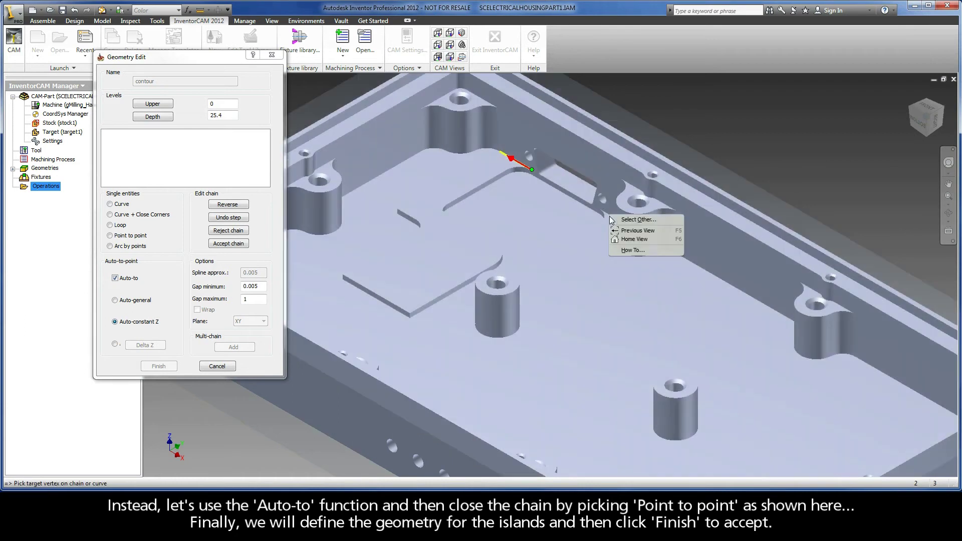
{"action": "left_click", "coordinate": [645, 220]}
{"action": "left_click", "coordinate": [664, 221]}
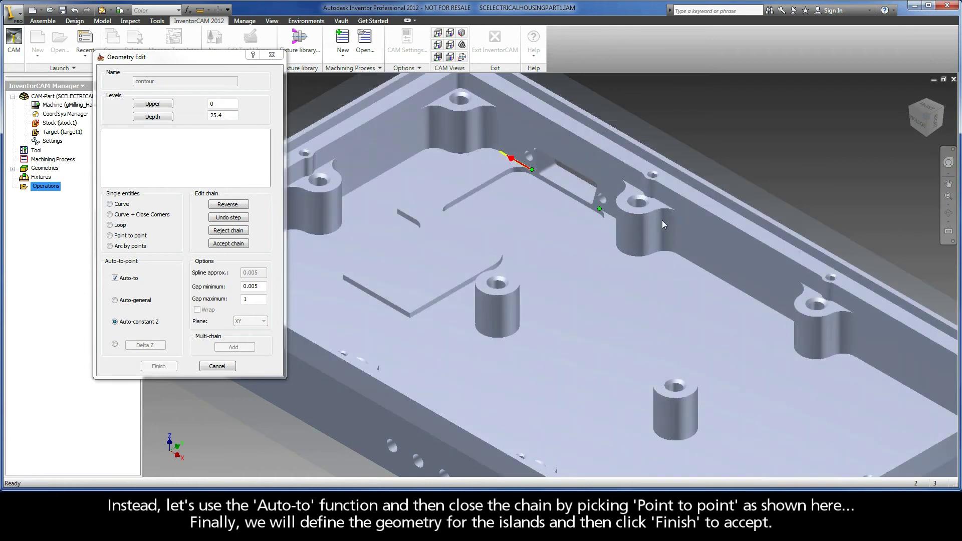
{"action": "left_click", "coordinate": [136, 237]}
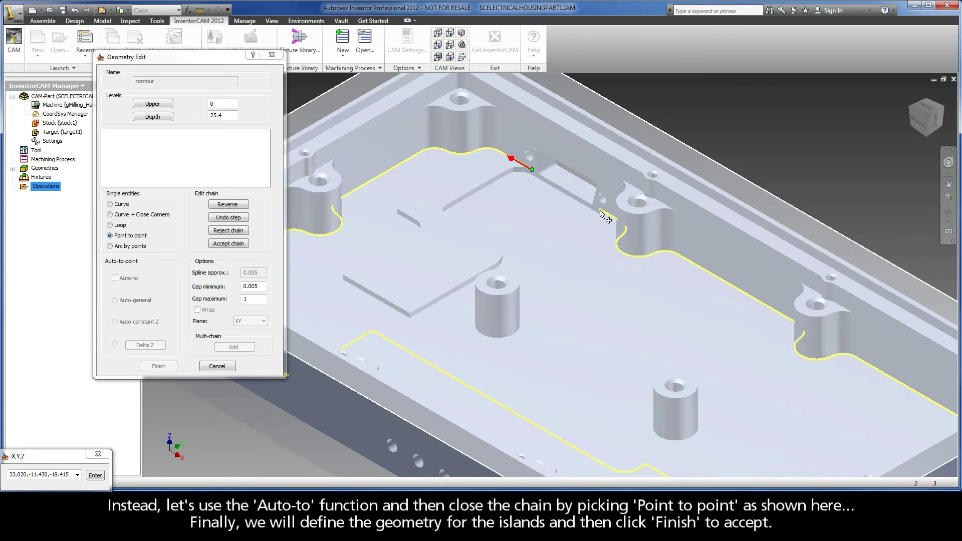
{"action": "right_click", "coordinate": [601, 213]}
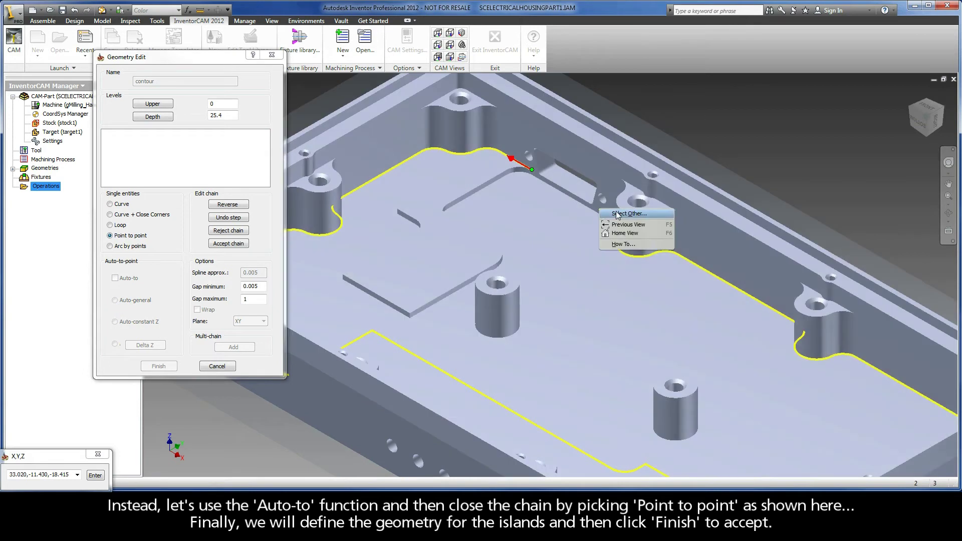
{"action": "left_click", "coordinate": [620, 214]}
{"action": "left_click", "coordinate": [659, 214]}
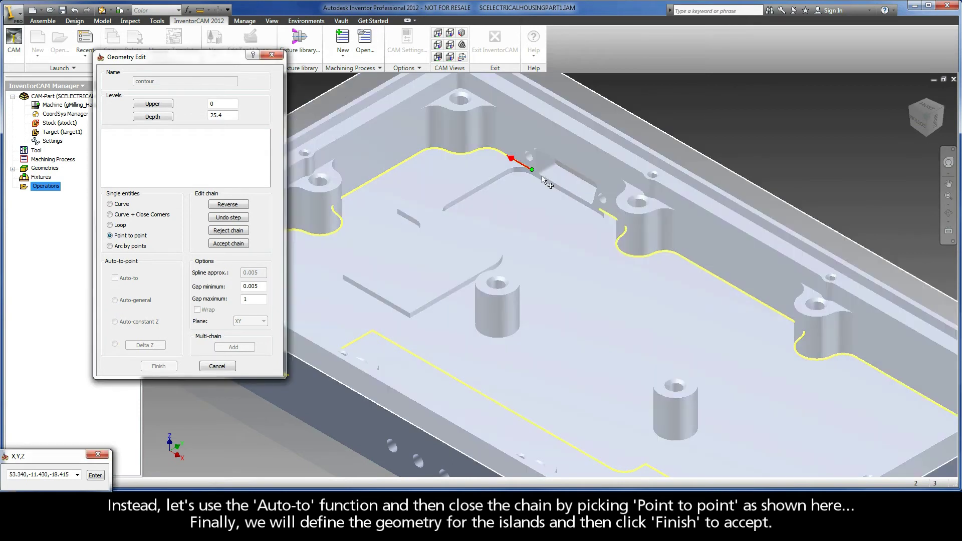
{"action": "right_click", "coordinate": [533, 170]}
{"action": "left_click", "coordinate": [556, 174]}
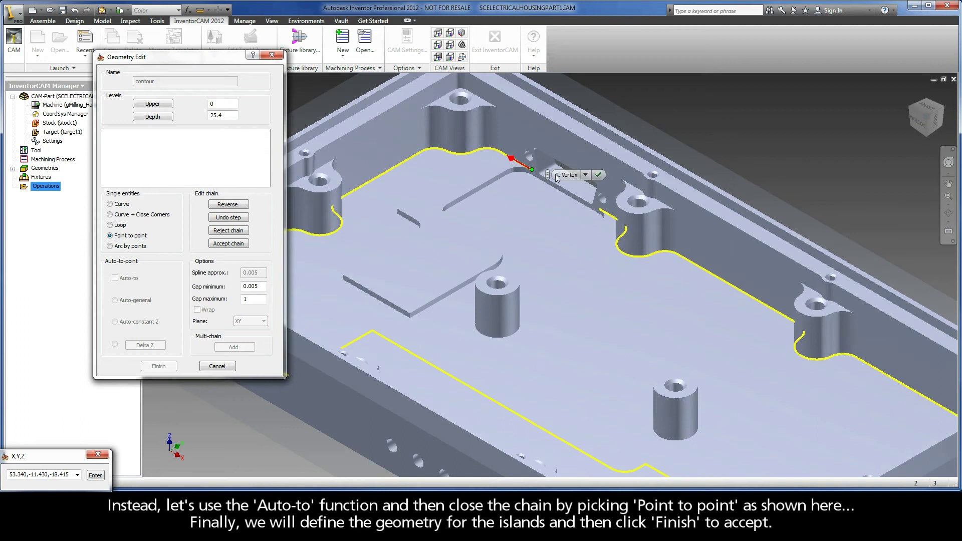
{"action": "left_click", "coordinate": [600, 173]}
{"action": "left_click", "coordinate": [332, 284]}
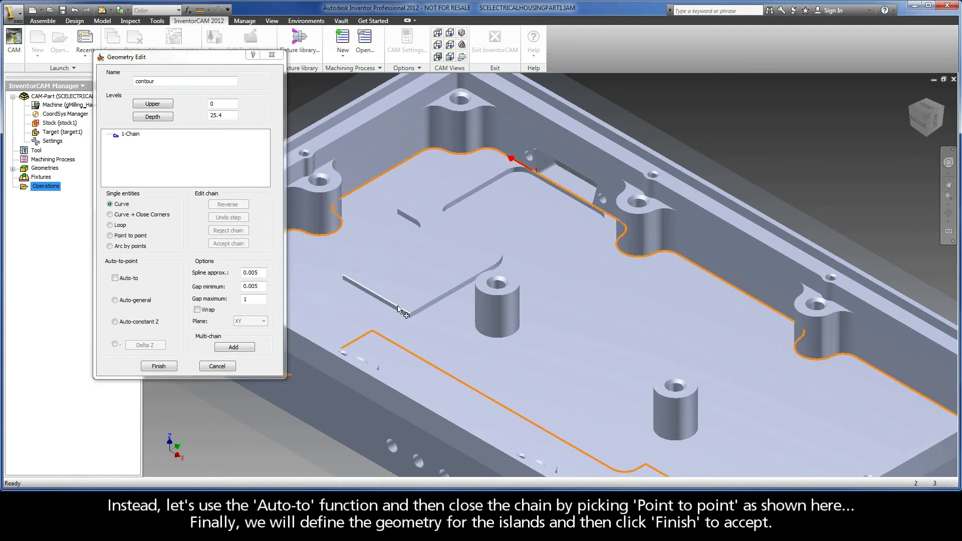
Step: Add chains for the inner step and both round islands, then finish the 'contour' geometry
{"action": "left_click", "coordinate": [373, 293]}
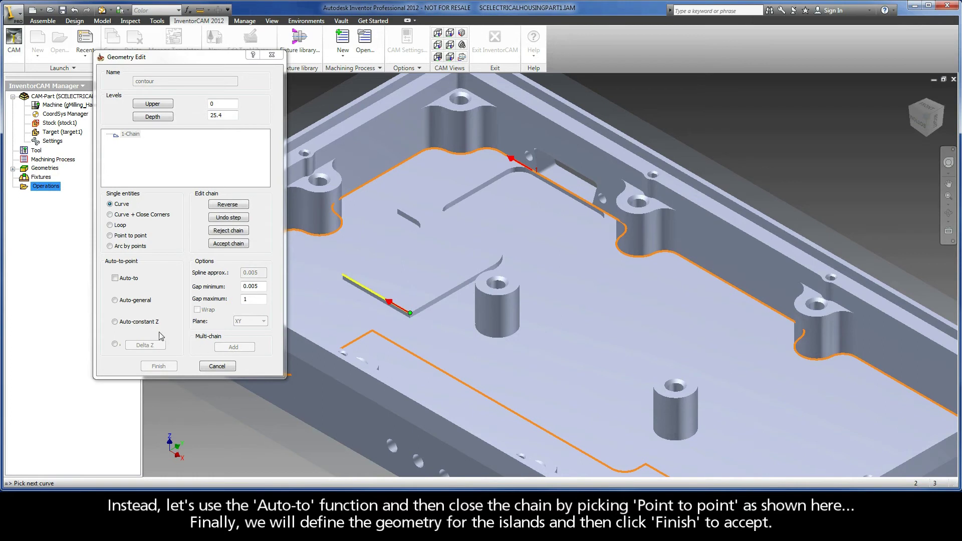
{"action": "left_click", "coordinate": [332, 286]}
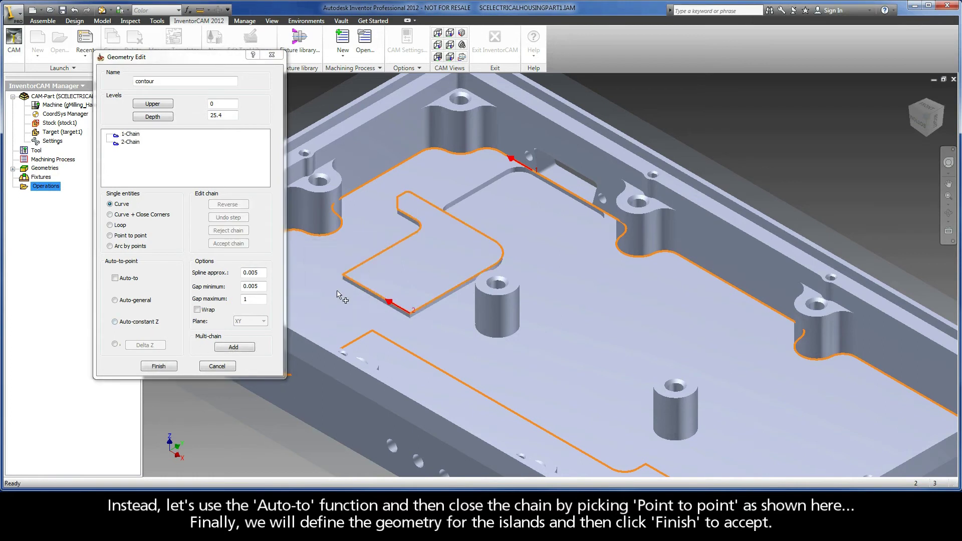
{"action": "left_click", "coordinate": [480, 338]}
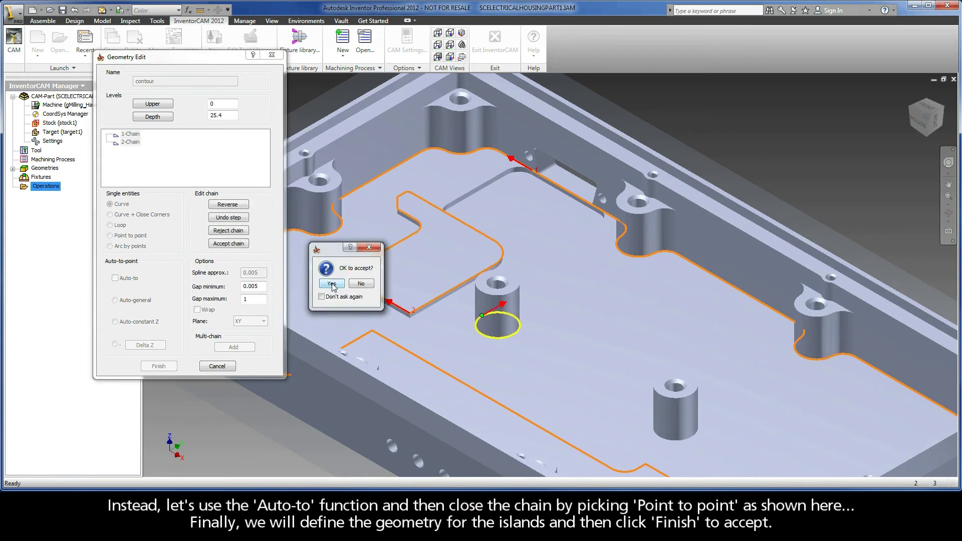
{"action": "left_click", "coordinate": [479, 311]}
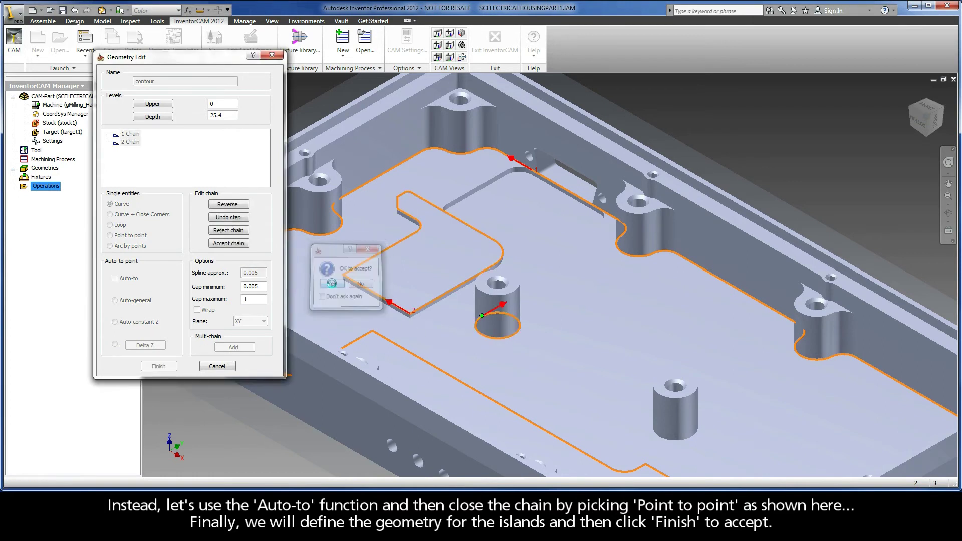
{"action": "left_click", "coordinate": [666, 440]}
{"action": "left_click", "coordinate": [331, 284]}
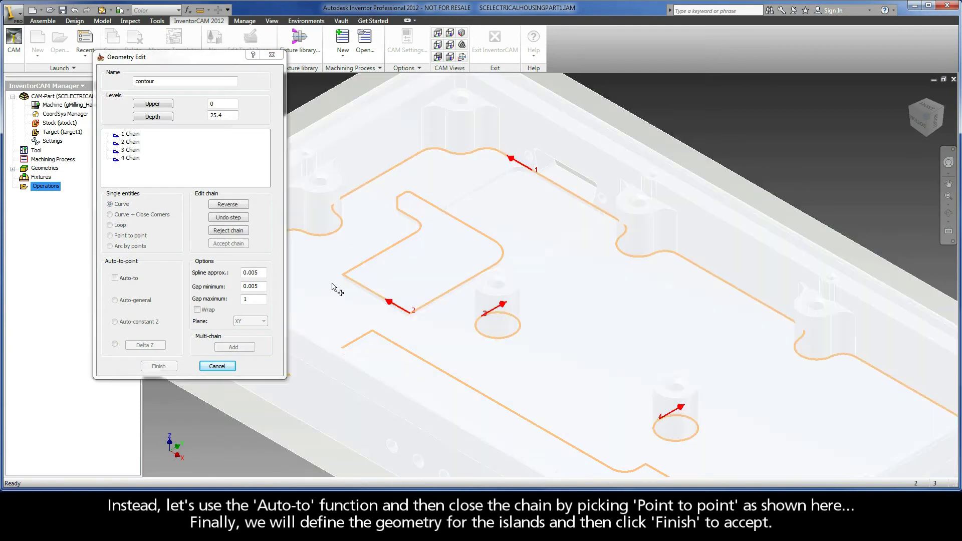
{"action": "left_click", "coordinate": [157, 366]}
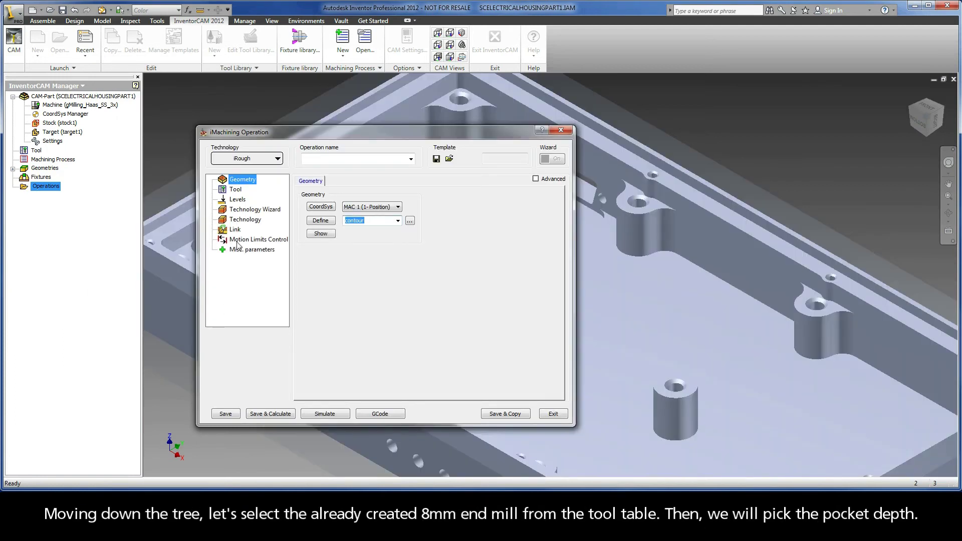
Step: Assign tool 1, the 8 mm end mill, to the iRough operation
{"action": "left_click", "coordinate": [236, 191]}
{"action": "left_click", "coordinate": [357, 315]}
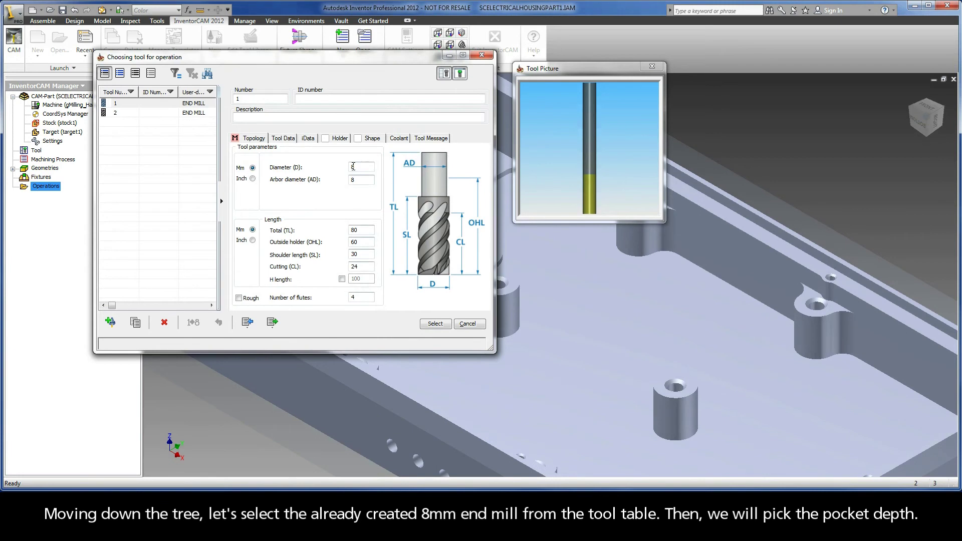
{"action": "left_click", "coordinate": [149, 105]}
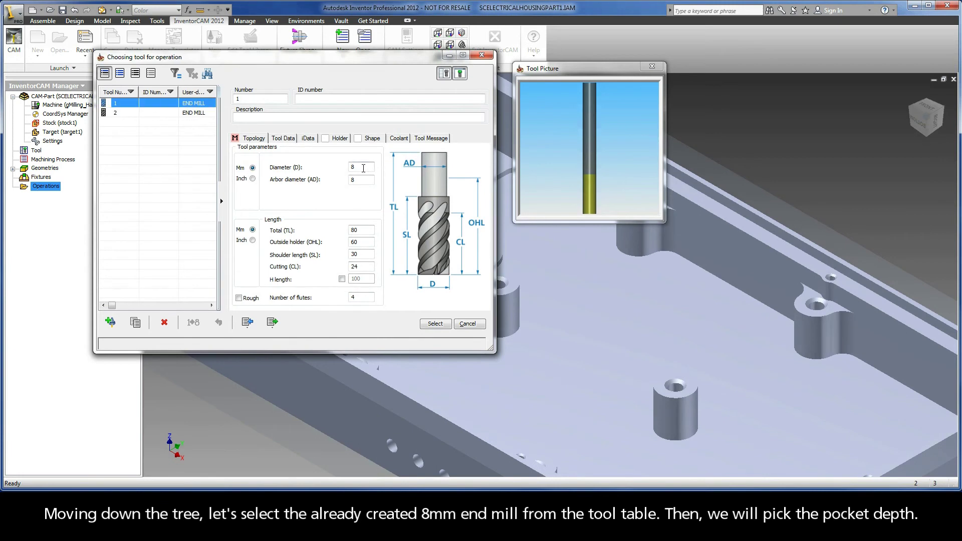
{"action": "left_click", "coordinate": [429, 323]}
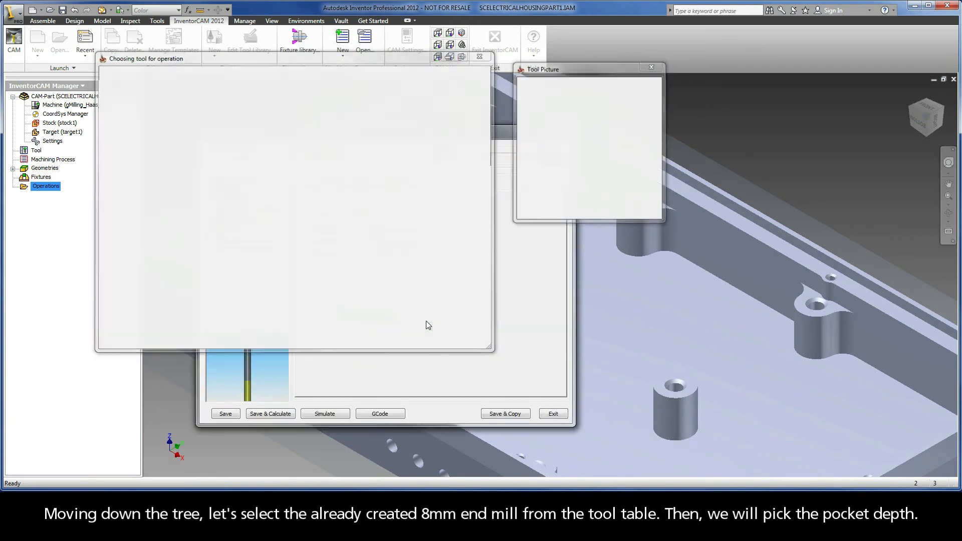
Step: Set the pocket depth to -18.415 by picking the pocket floor face
{"action": "left_click", "coordinate": [236, 201]}
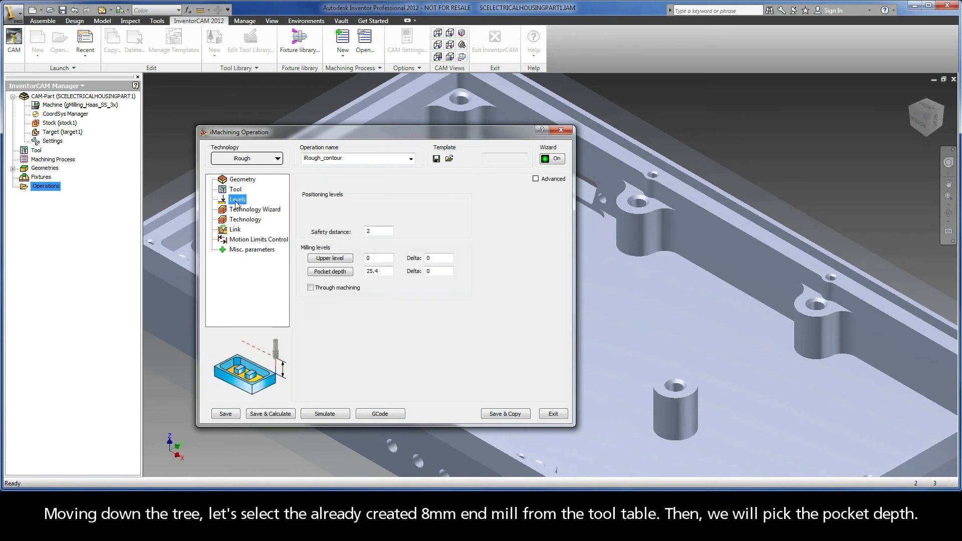
{"action": "left_click", "coordinate": [329, 271]}
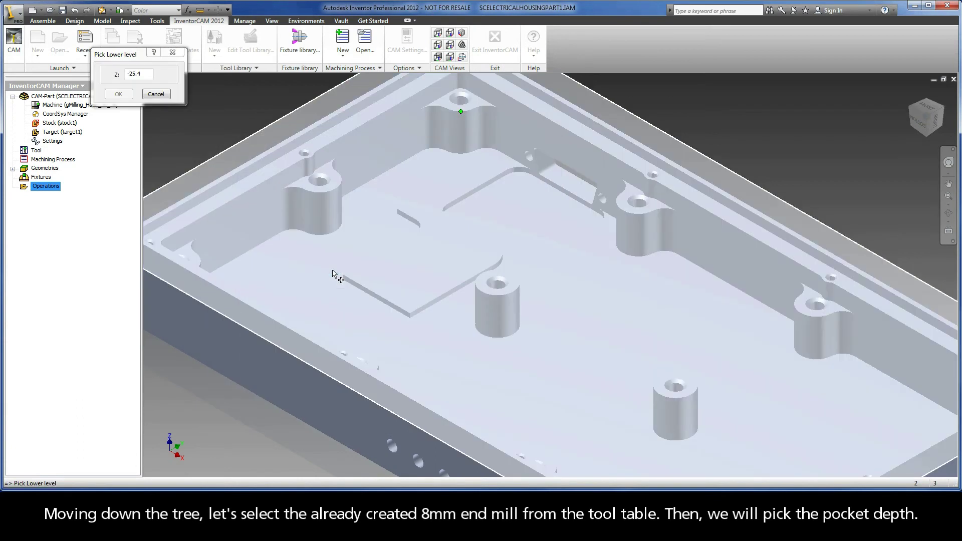
{"action": "right_click", "coordinate": [562, 355]}
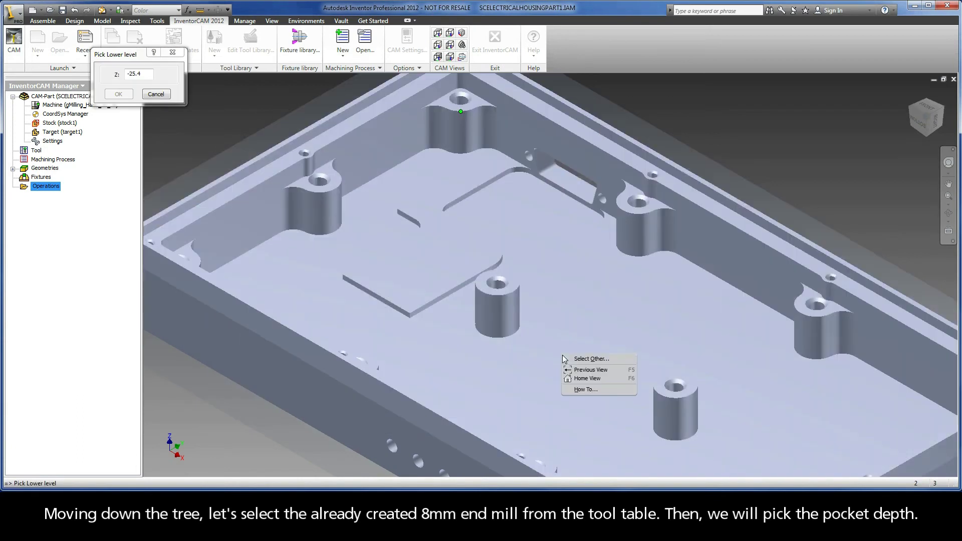
{"action": "left_click", "coordinate": [588, 360]}
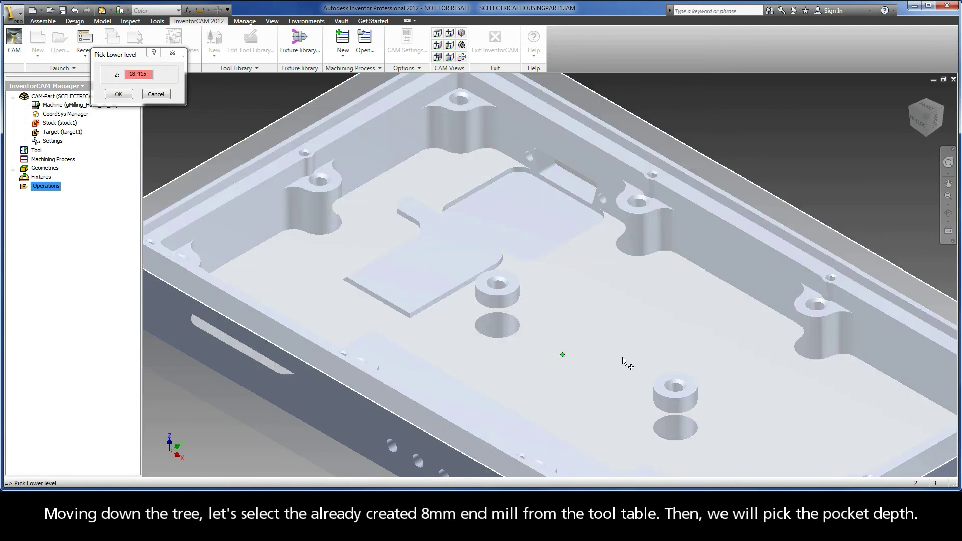
{"action": "left_click", "coordinate": [624, 359]}
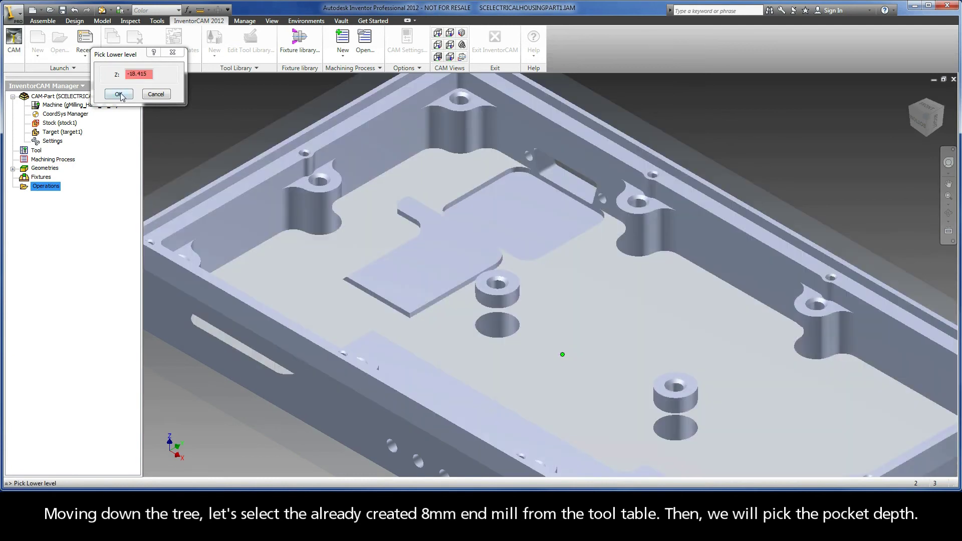
{"action": "left_click", "coordinate": [119, 95]}
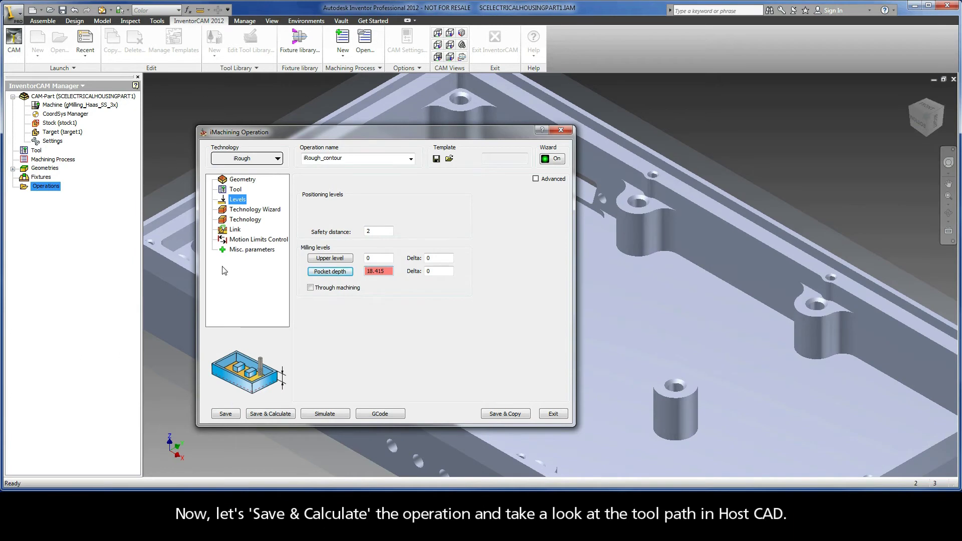
Step: Save and calculate iRough_contour, then play its roughing simulation from the home view and exit
{"action": "left_click", "coordinate": [269, 414]}
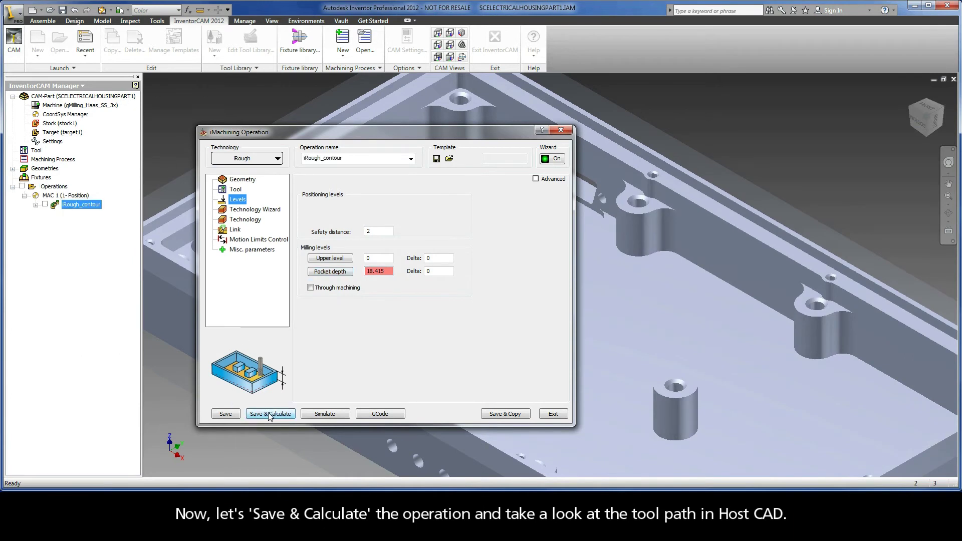
{"action": "left_click", "coordinate": [325, 414]}
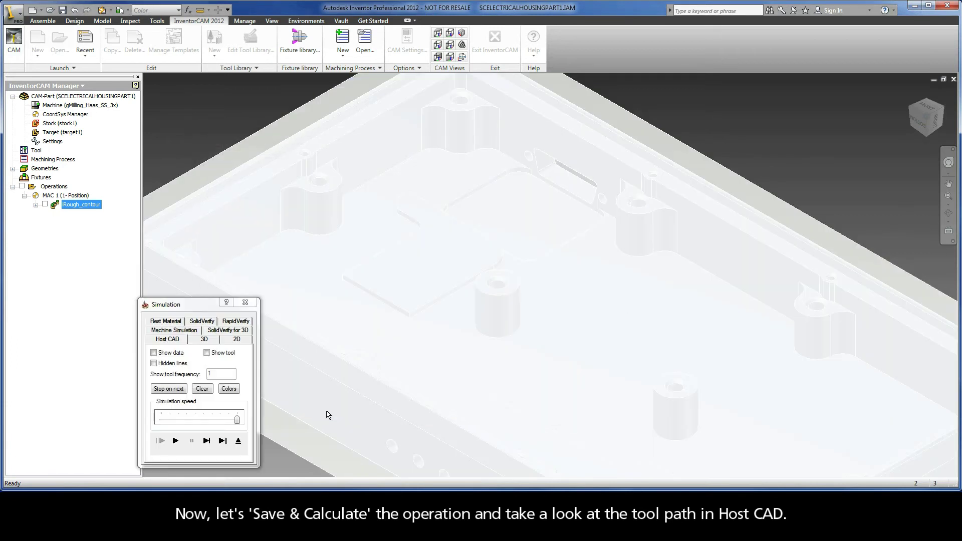
{"action": "left_click", "coordinate": [911, 93]}
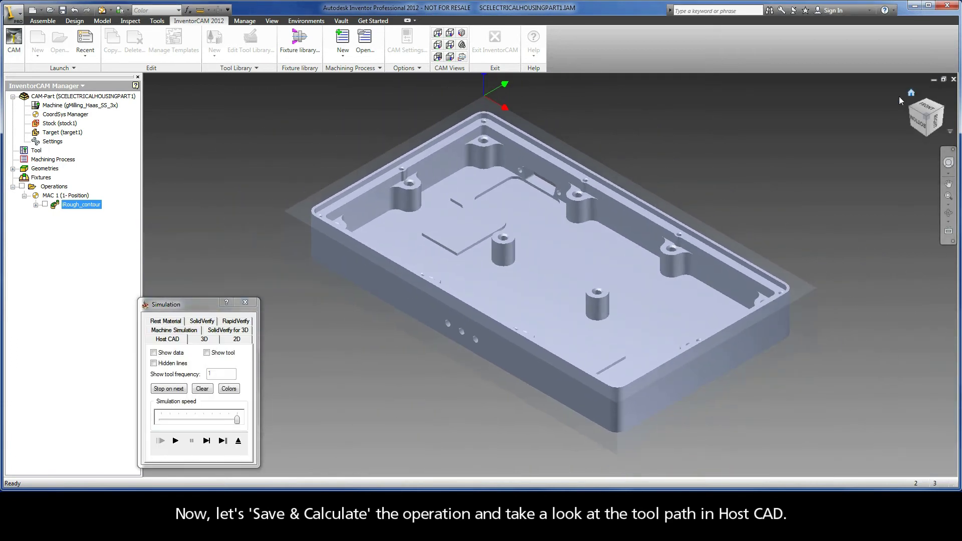
{"action": "left_click", "coordinate": [176, 442]}
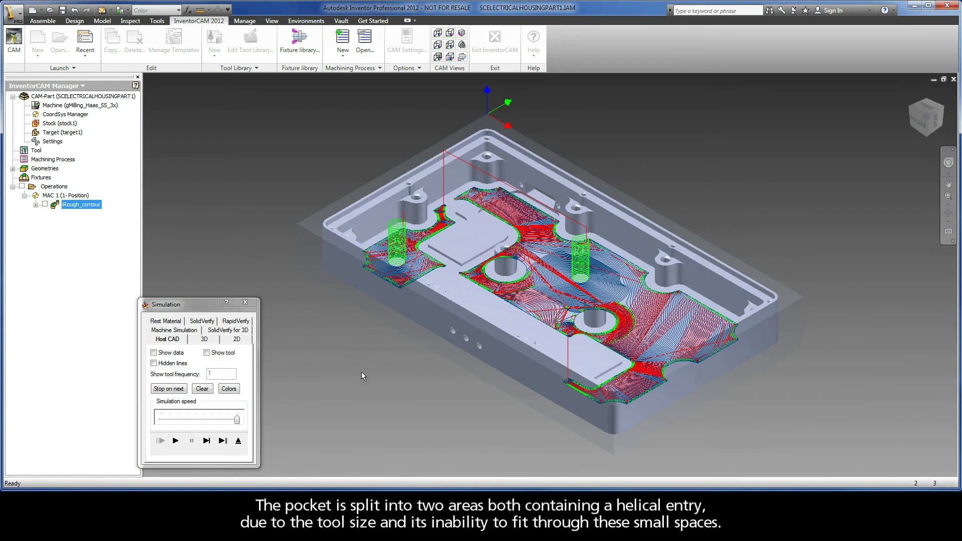
{"action": "scroll", "coordinate": [441, 287], "scroll_direction": "up", "scroll_amount": 4}
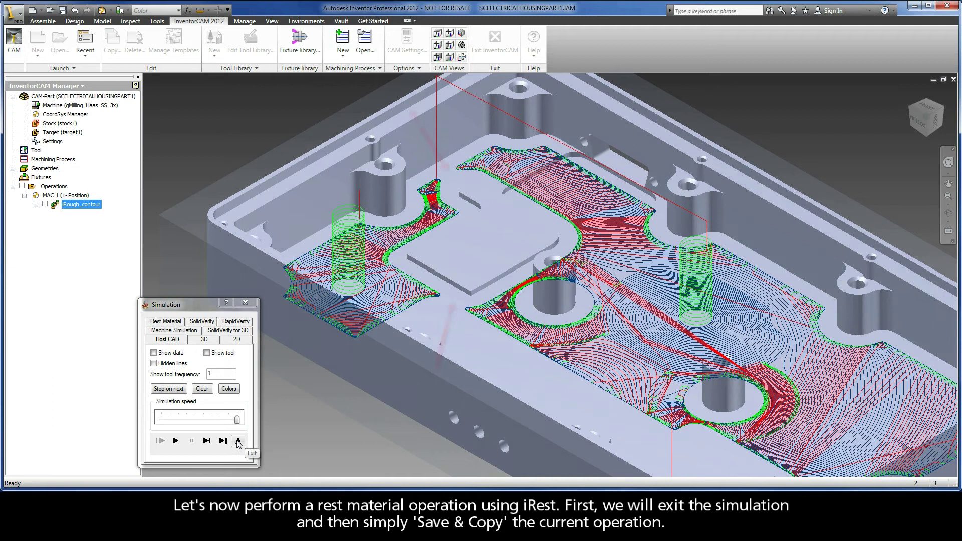
{"action": "left_click", "coordinate": [238, 441]}
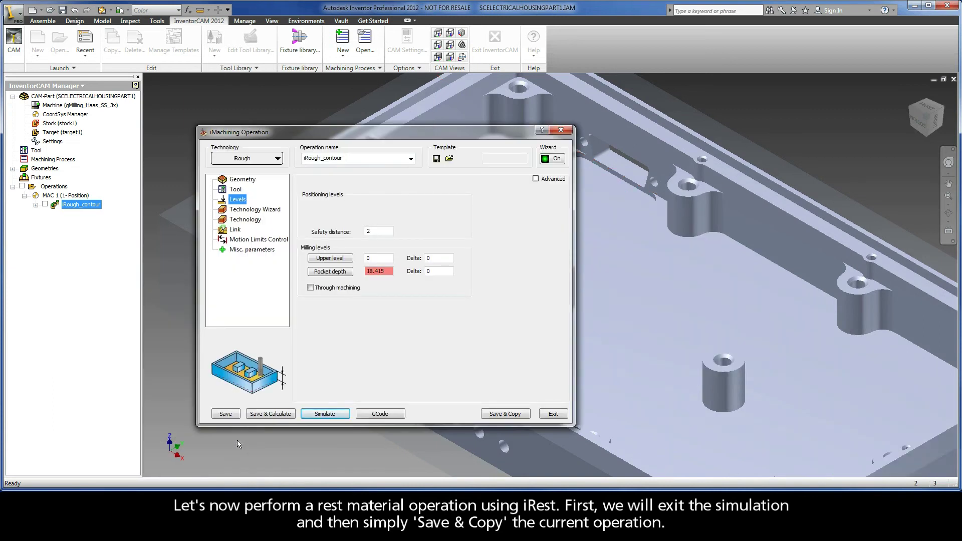
Step: Save & Copy the roughing operation and switch the copy's technology to iRest
{"action": "left_click", "coordinate": [500, 414]}
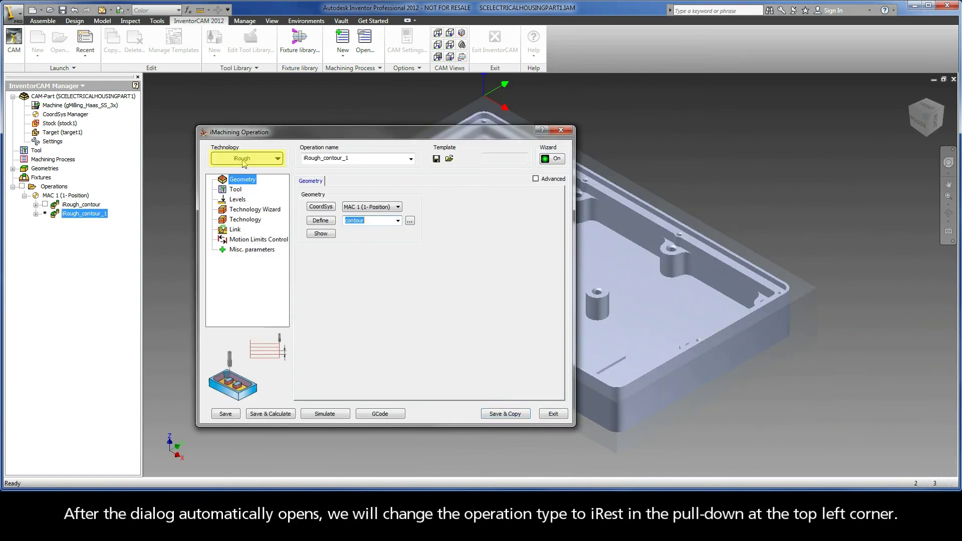
{"action": "left_click", "coordinate": [243, 159]}
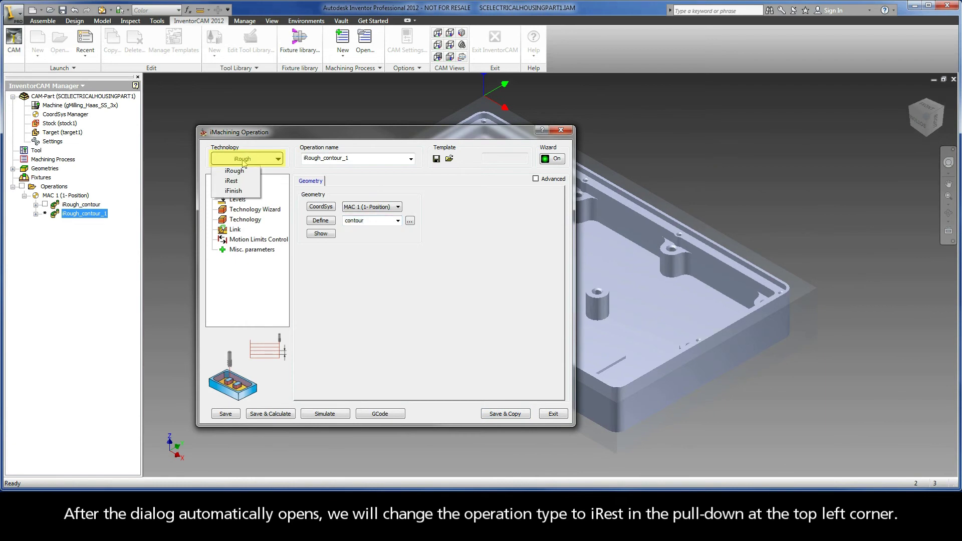
{"action": "left_click", "coordinate": [238, 183]}
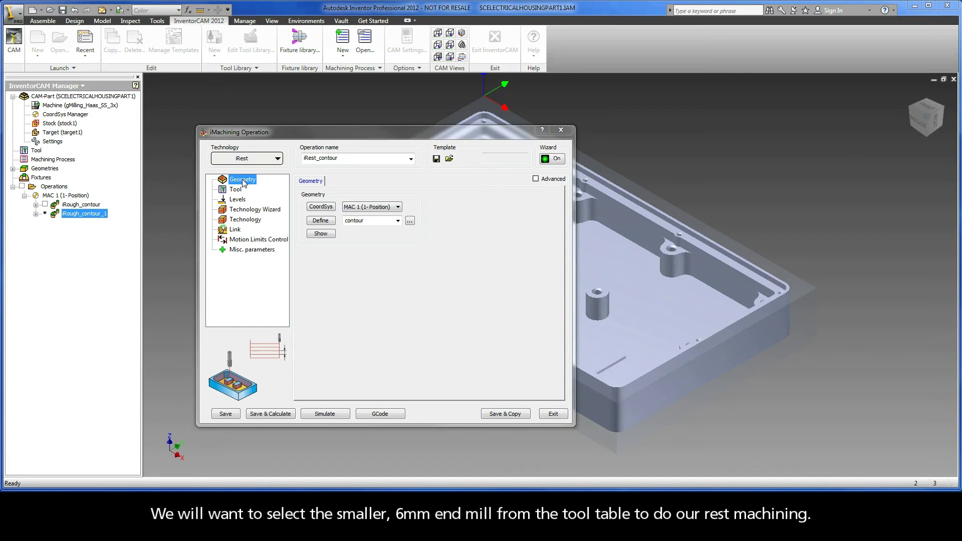
Step: Select tool 2, the 6 mm end mill, from the tool table for iRest_contour
{"action": "left_click", "coordinate": [238, 193]}
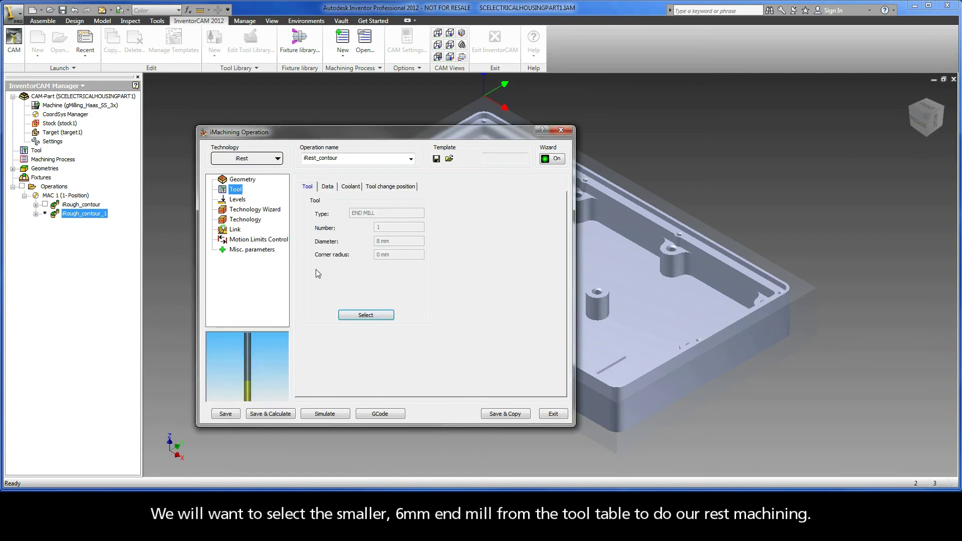
{"action": "left_click", "coordinate": [358, 315]}
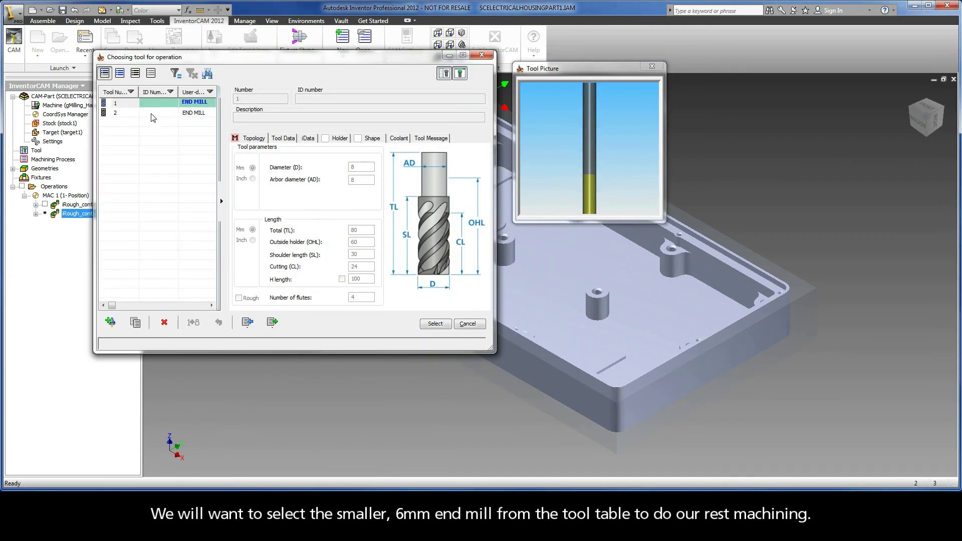
{"action": "left_click", "coordinate": [151, 114]}
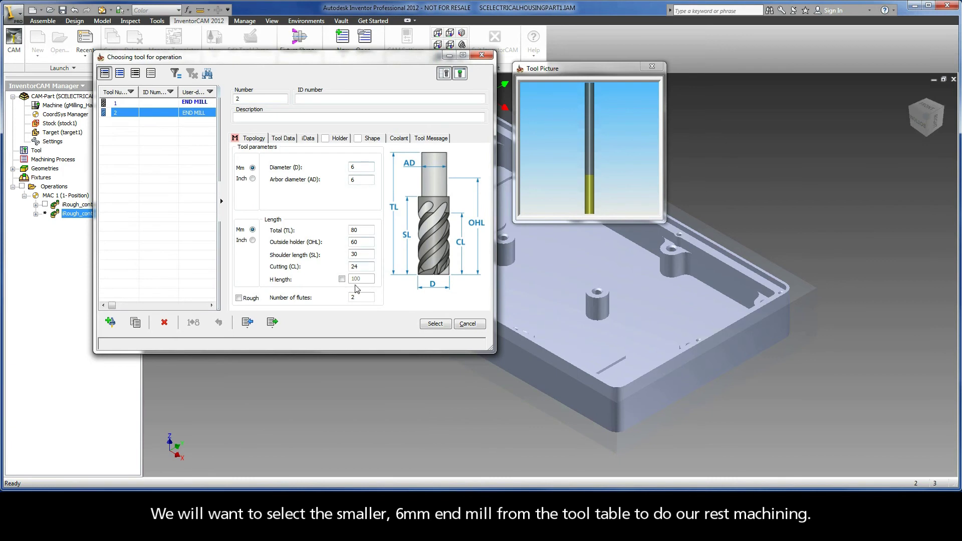
{"action": "left_click", "coordinate": [435, 324]}
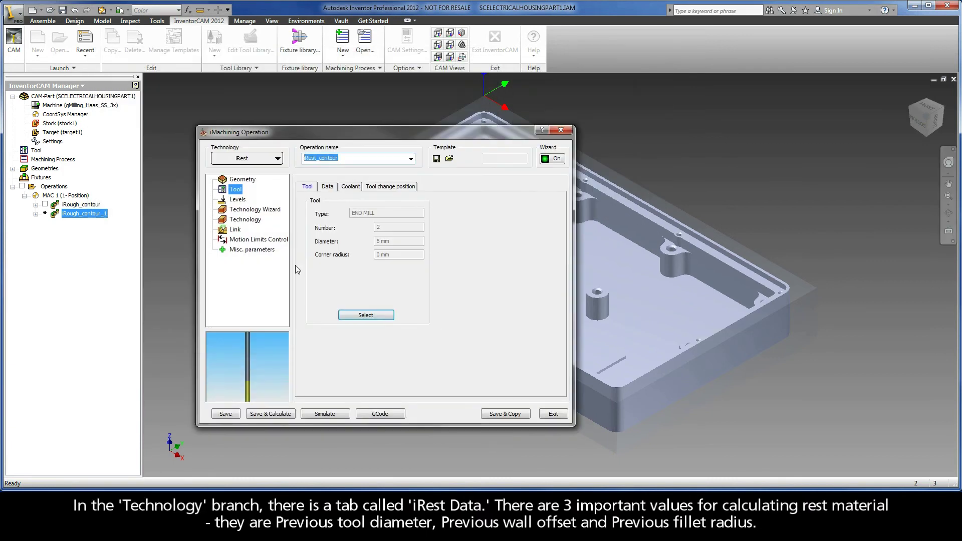
Step: On the iRest Data tab, keep iRough_contour as parent operation with previous diameter 8
{"action": "left_click", "coordinate": [239, 220]}
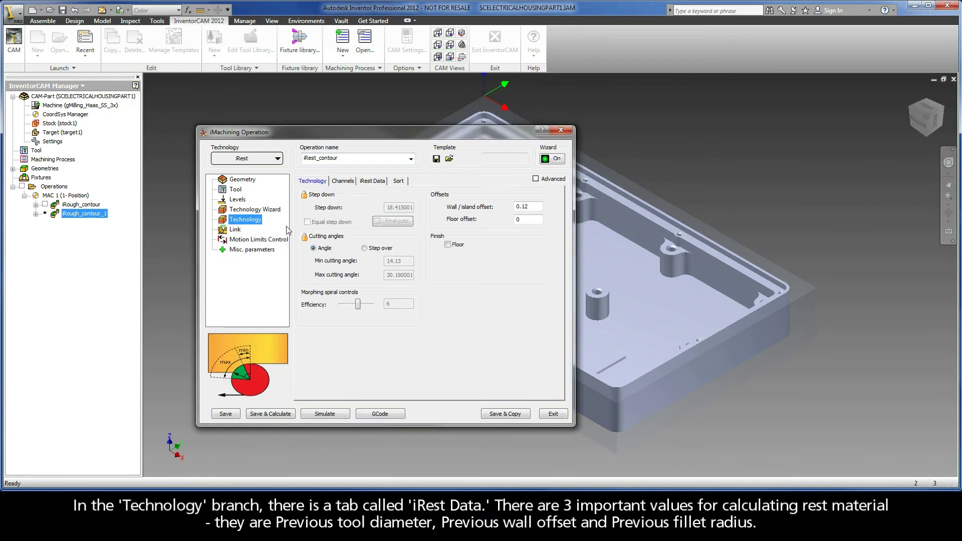
{"action": "left_click", "coordinate": [369, 182]}
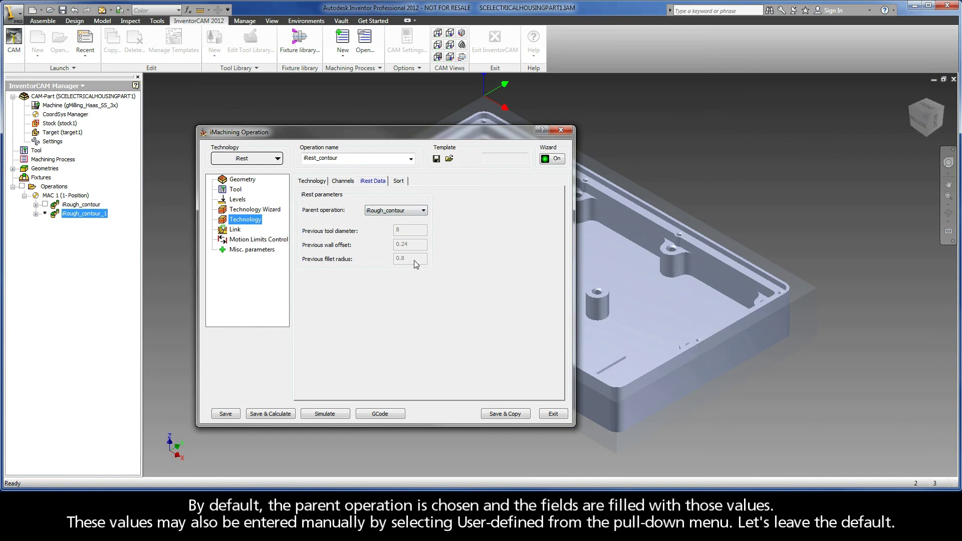
{"action": "left_click", "coordinate": [424, 212]}
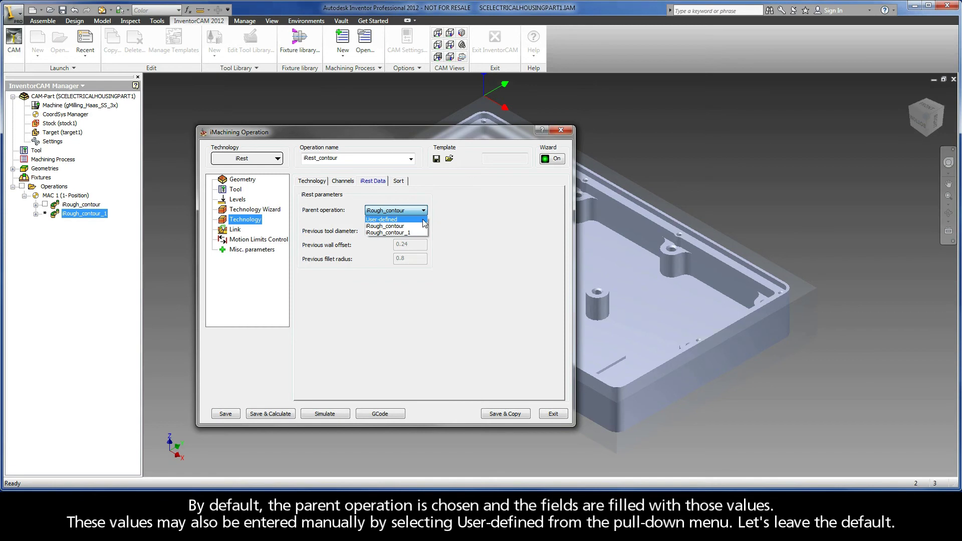
{"action": "left_click", "coordinate": [440, 219]}
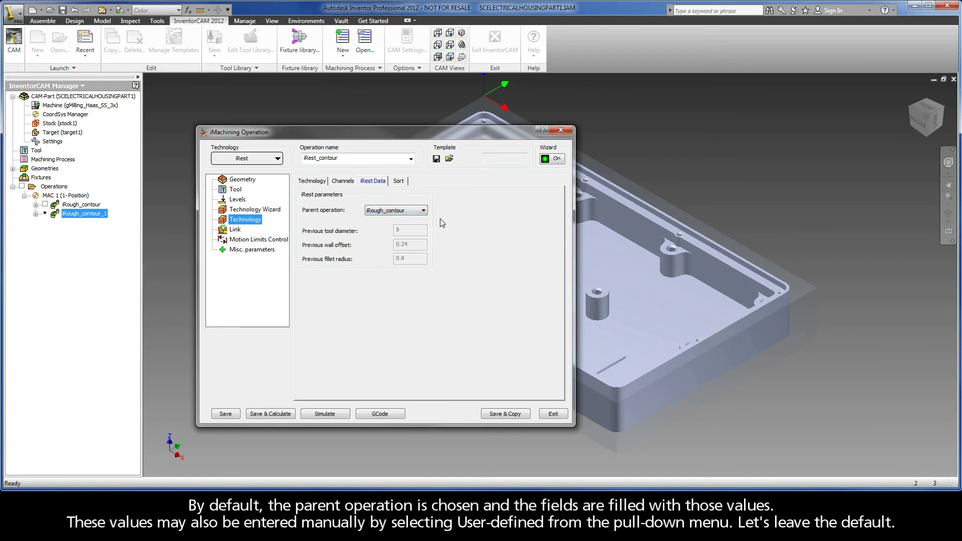
Step: Save and calculate iRest_contour, play it in SolidVerify to see rest material removed, then exit
{"action": "left_click", "coordinate": [268, 415]}
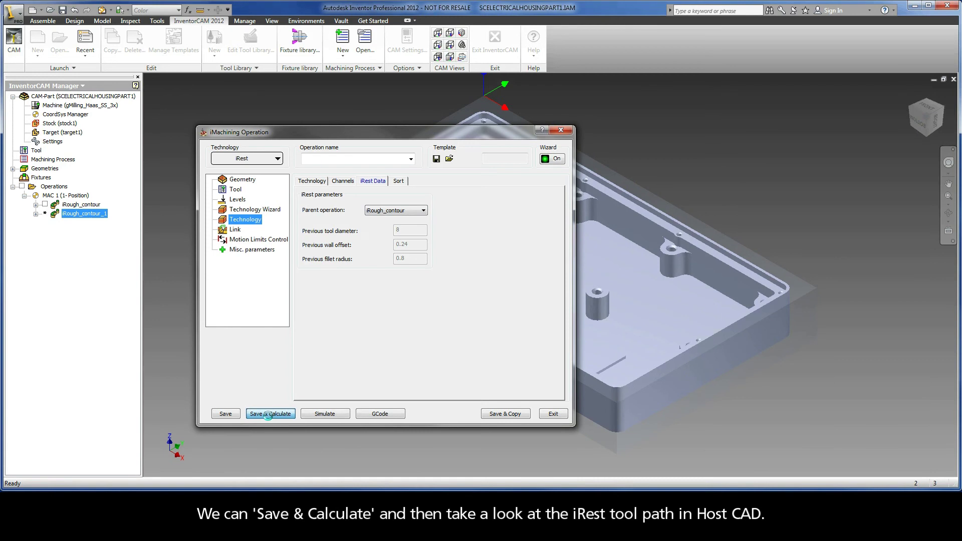
{"action": "left_click", "coordinate": [327, 414]}
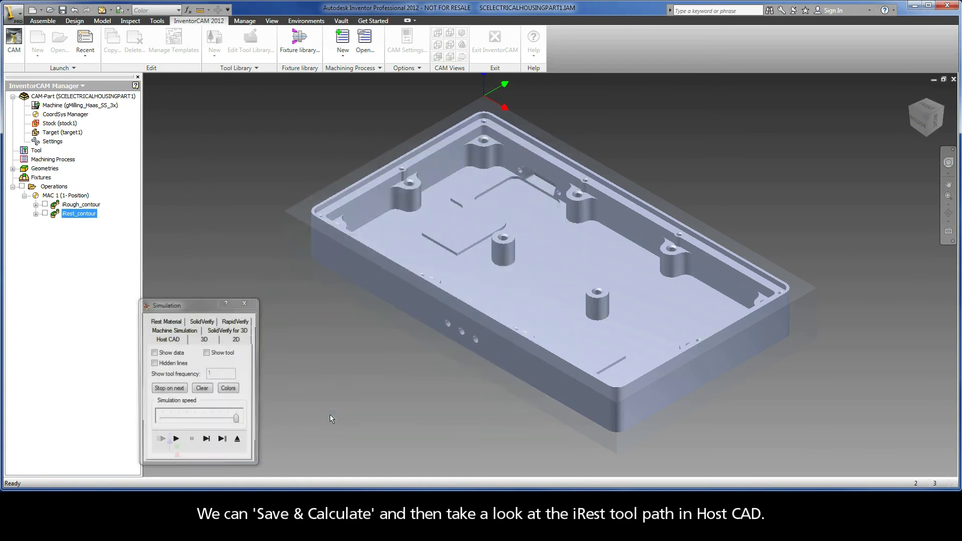
{"action": "left_click", "coordinate": [176, 441]}
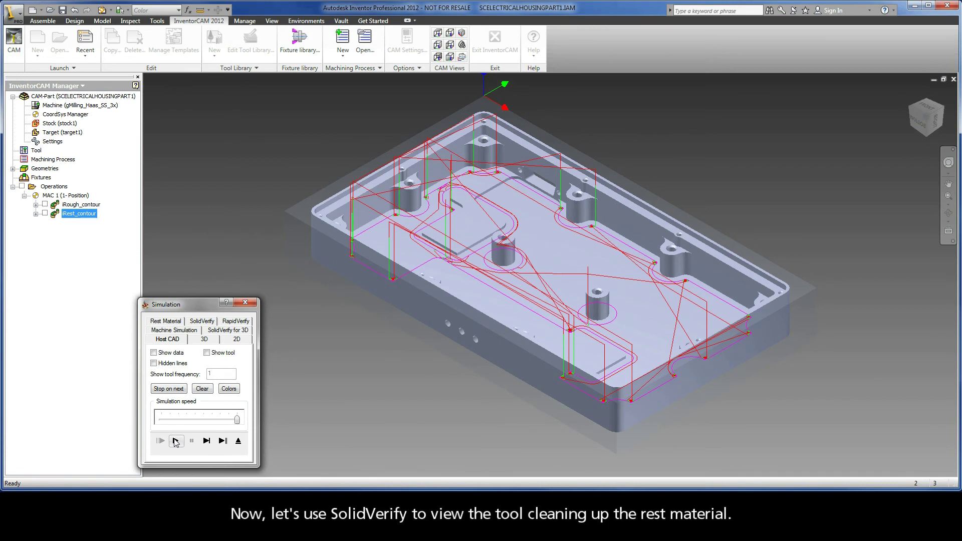
{"action": "left_click", "coordinate": [203, 322]}
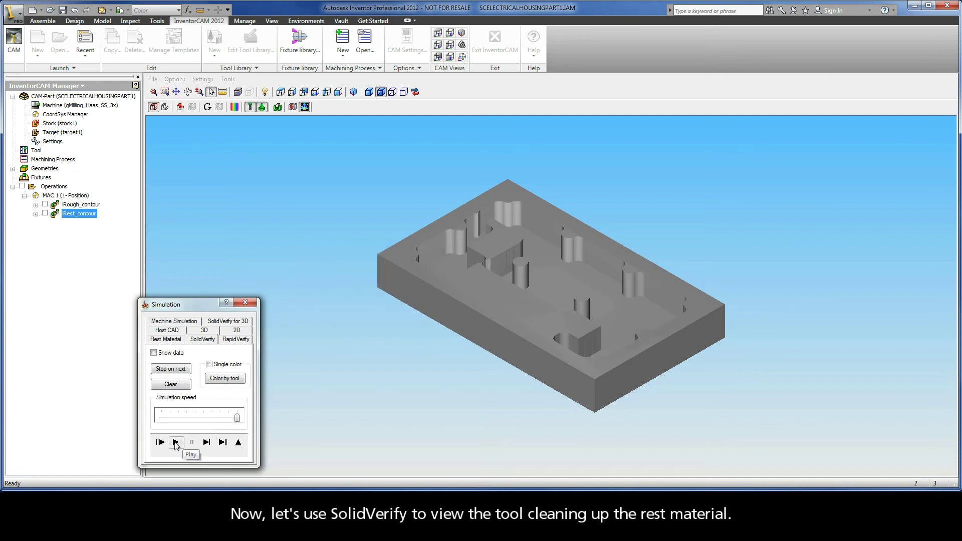
{"action": "left_click", "coordinate": [175, 443]}
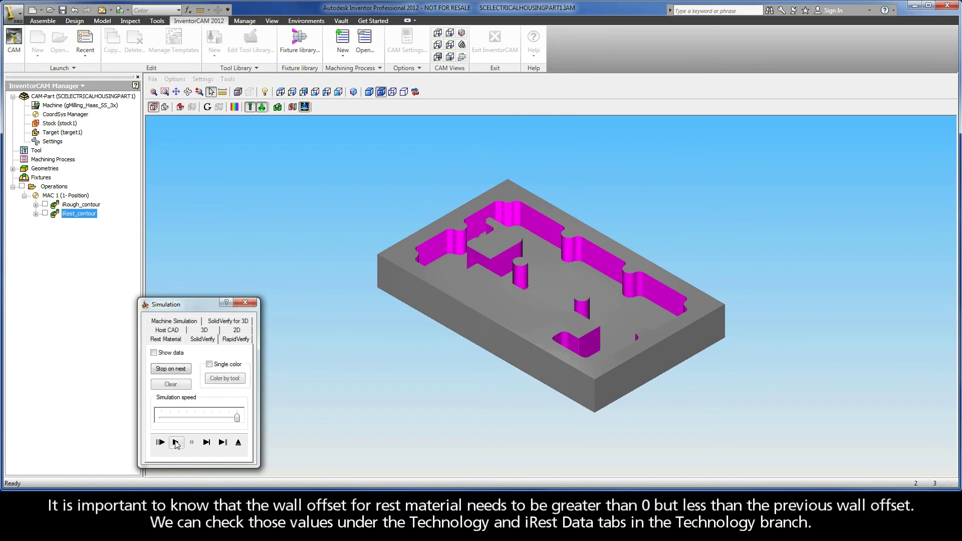
{"action": "left_click", "coordinate": [238, 444]}
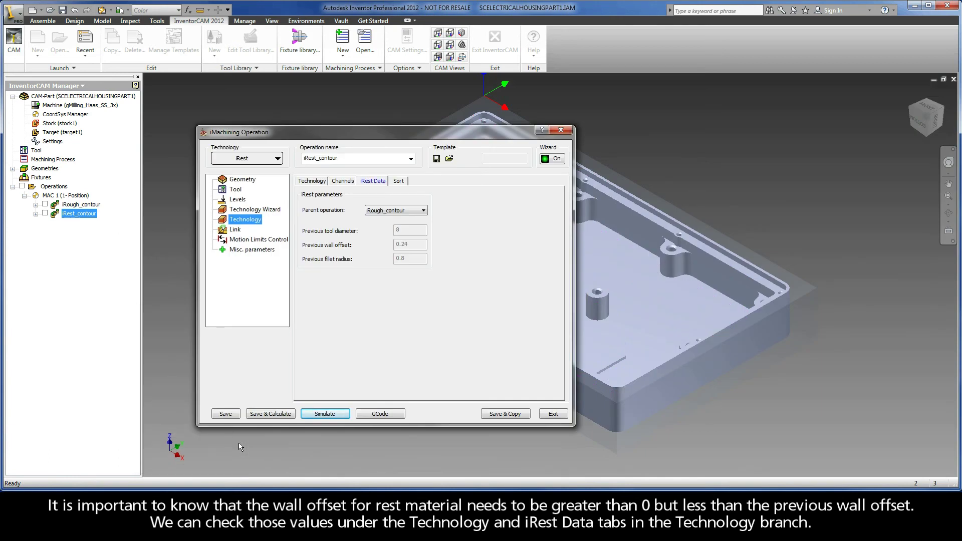
{"action": "left_click", "coordinate": [312, 182]}
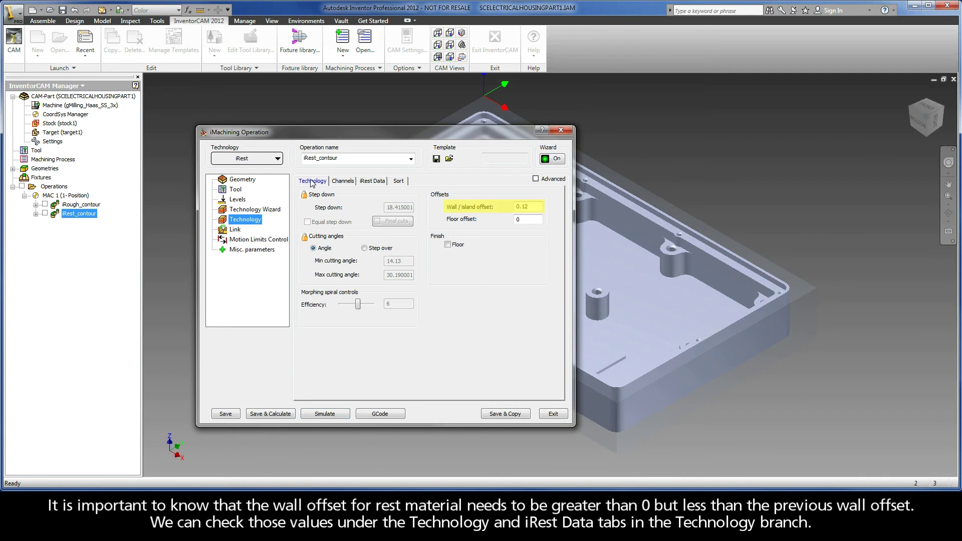
{"action": "left_click", "coordinate": [371, 182]}
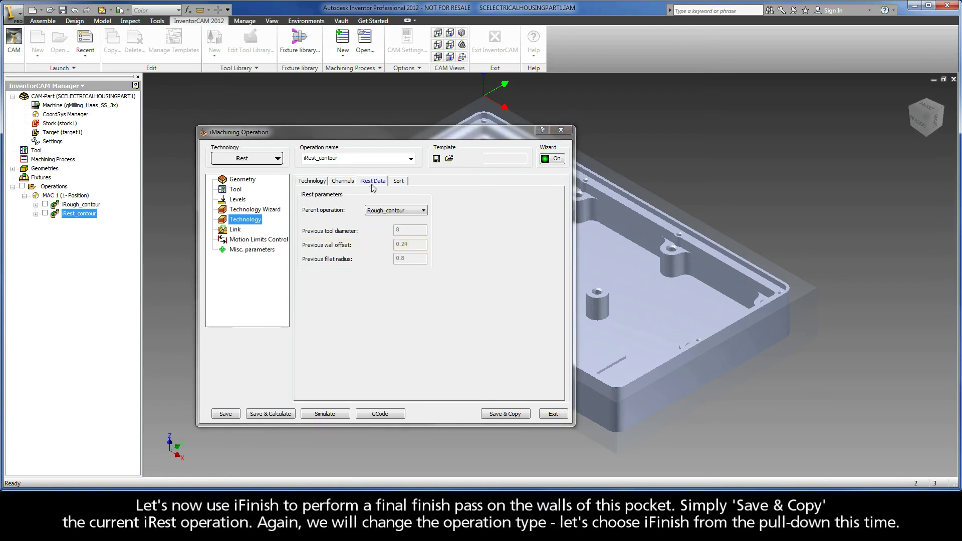
Step: Save & Copy the iRest operation, switch the copy to iFinish, and check it keeps the 6 mm end mill
{"action": "left_click", "coordinate": [506, 414]}
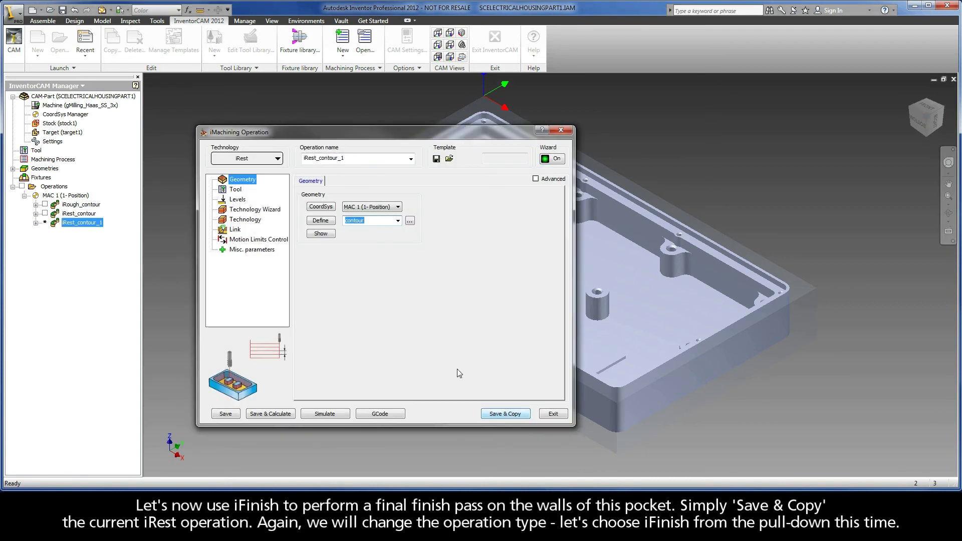
{"action": "left_click", "coordinate": [248, 160]}
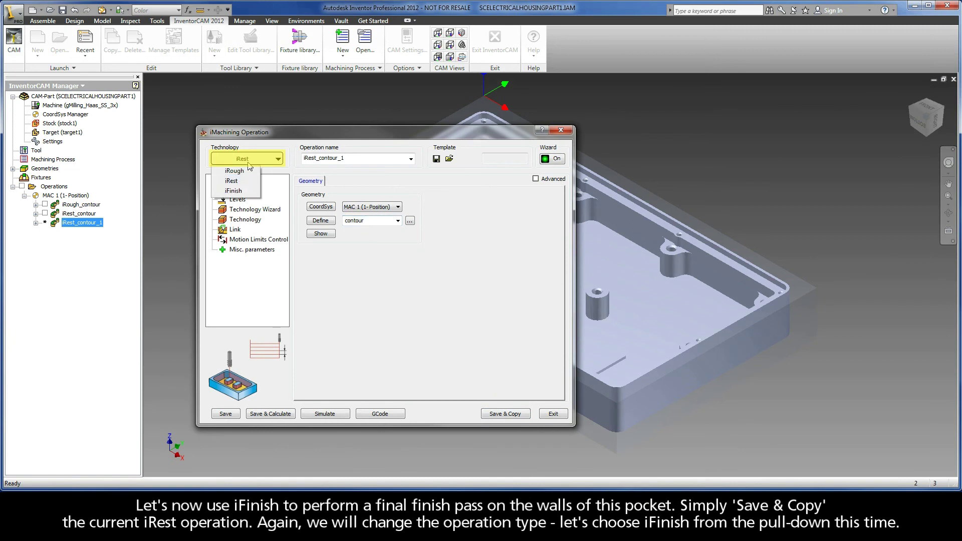
{"action": "left_click", "coordinate": [246, 194]}
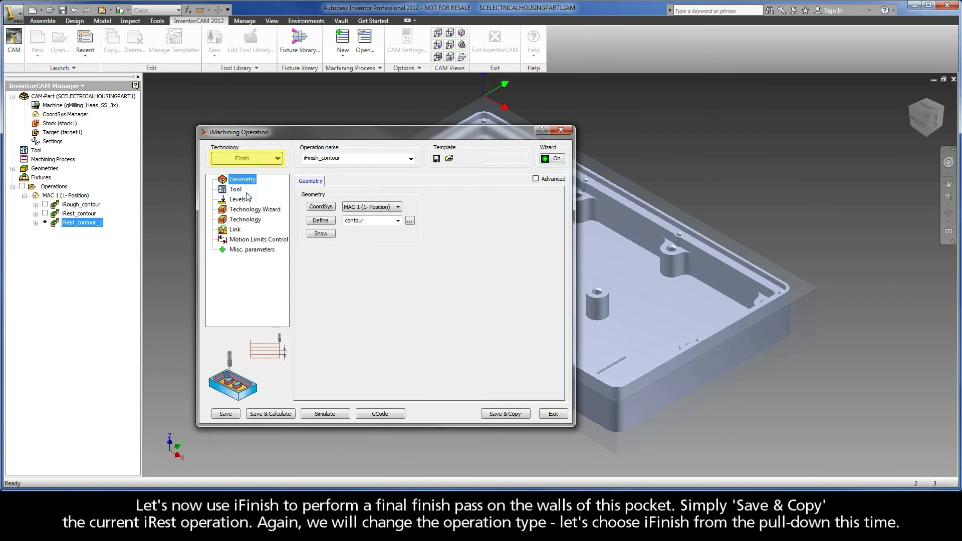
{"action": "left_click", "coordinate": [237, 190]}
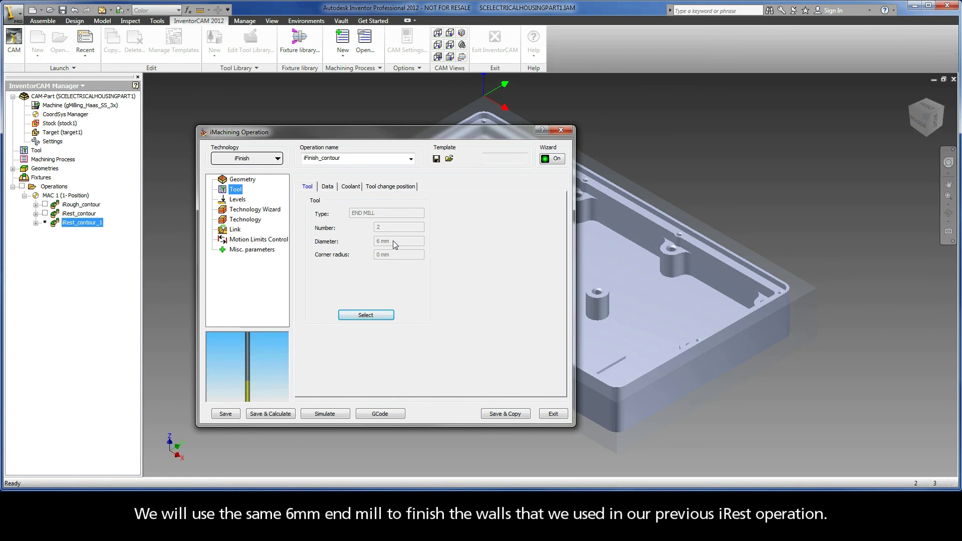
Step: Review iFinish technology settings and keep iRest_contour as parent on the iRest Data tab
{"action": "left_click", "coordinate": [243, 220]}
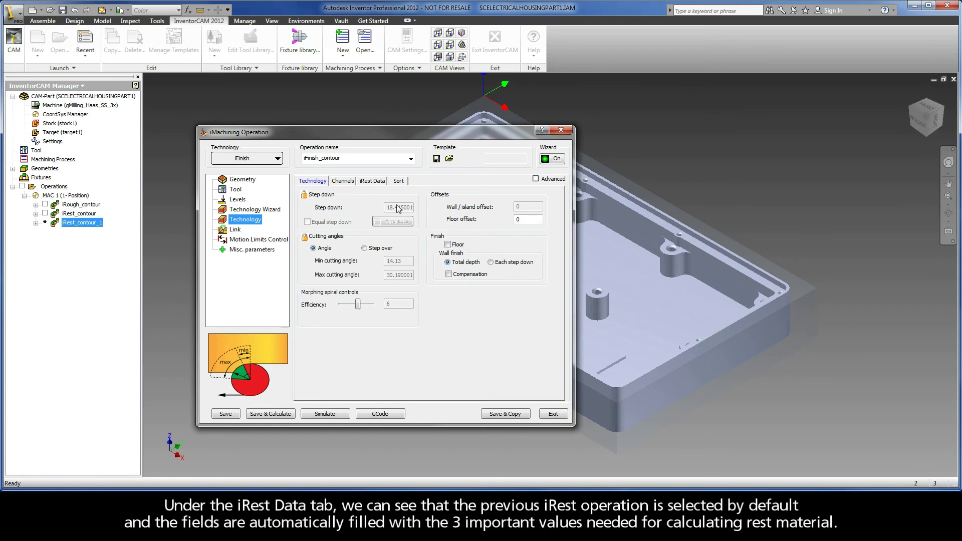
{"action": "left_click", "coordinate": [373, 183]}
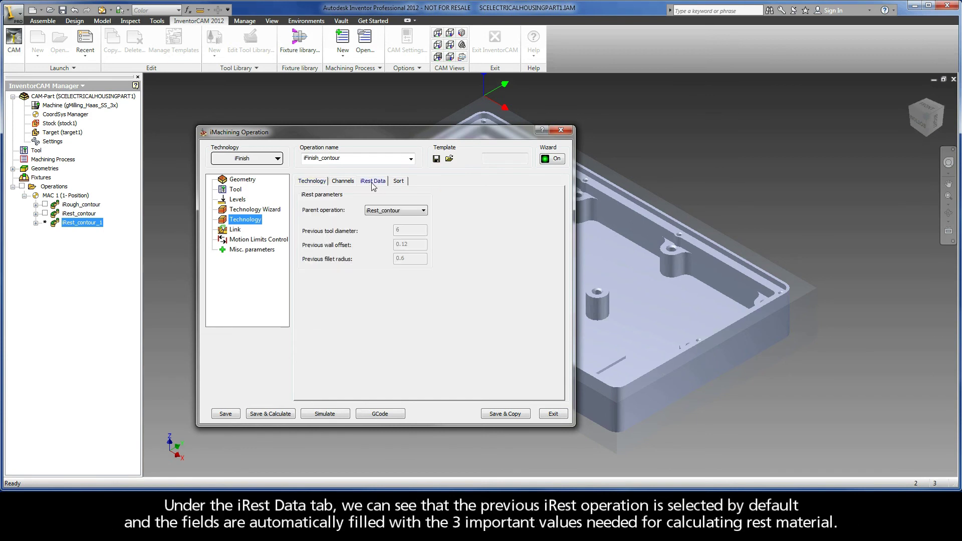
{"action": "left_click", "coordinate": [424, 211]}
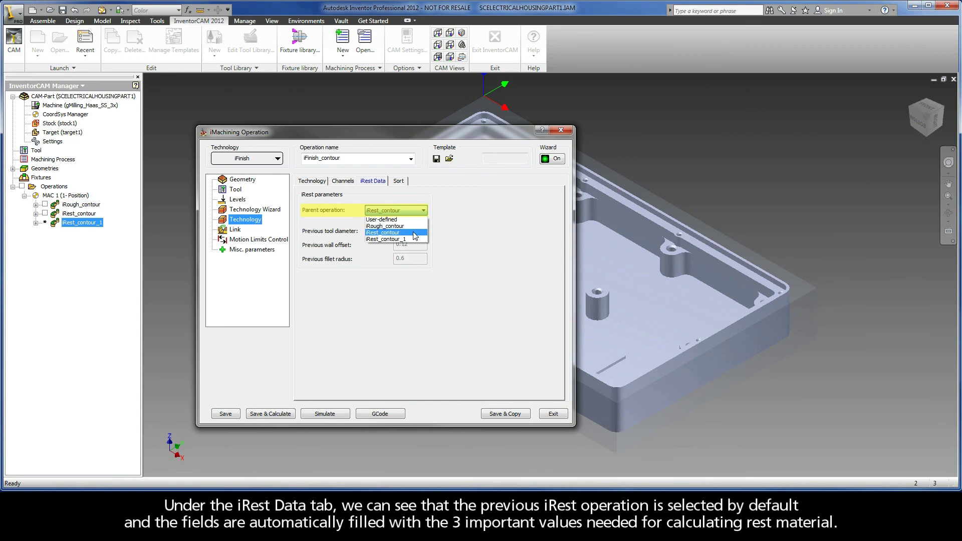
{"action": "left_click", "coordinate": [435, 234]}
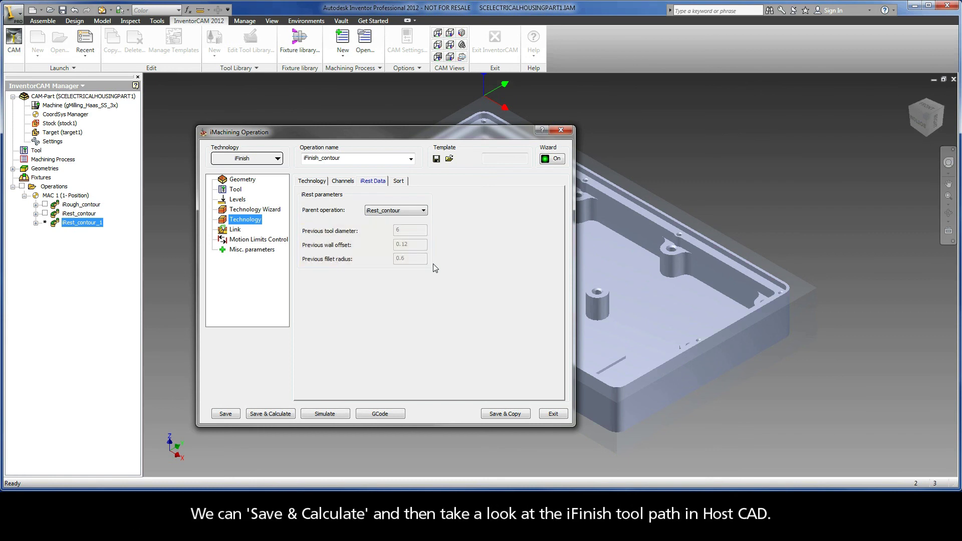
Step: Calculate iFinish_contour and play its wall-finishing pass in Host CAD and SolidVerify simulation
{"action": "left_click", "coordinate": [265, 414]}
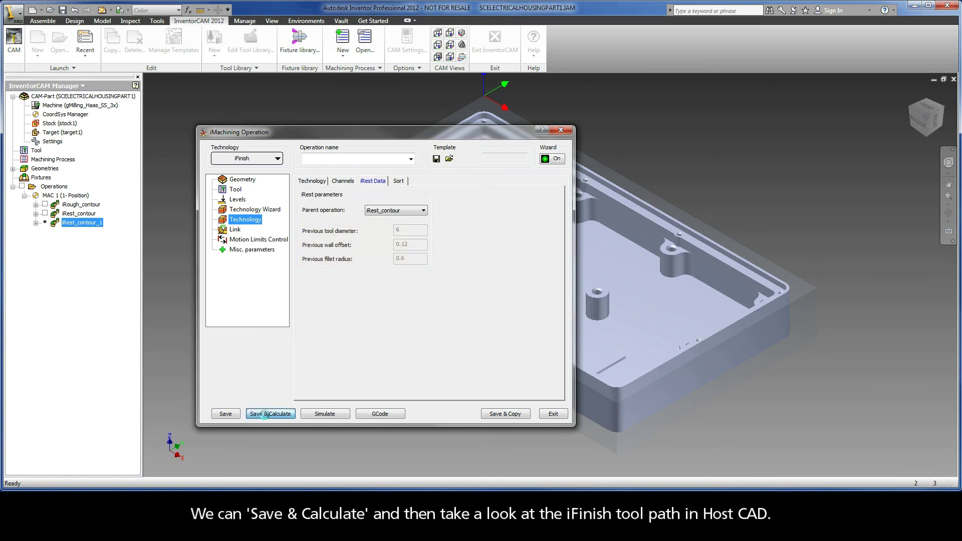
{"action": "left_click", "coordinate": [317, 416]}
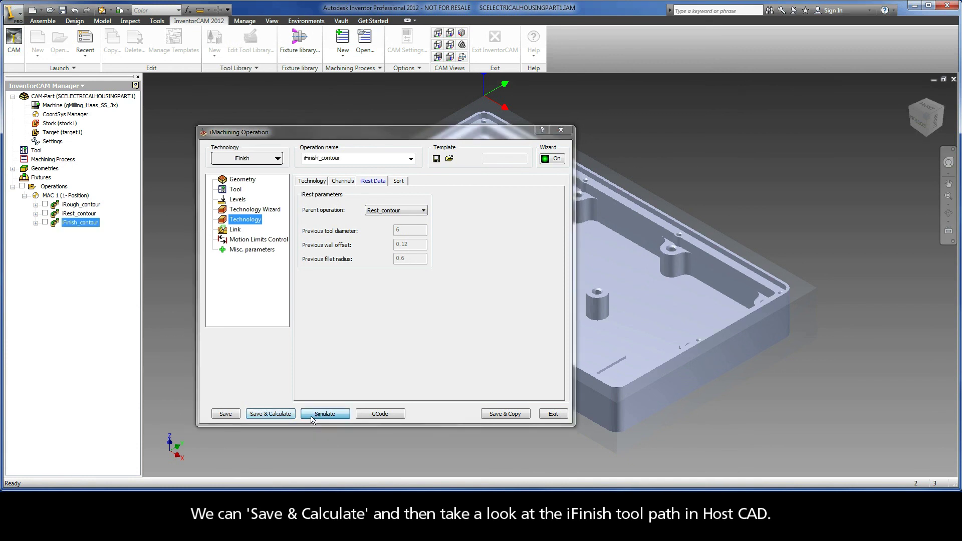
{"action": "left_click", "coordinate": [175, 442]}
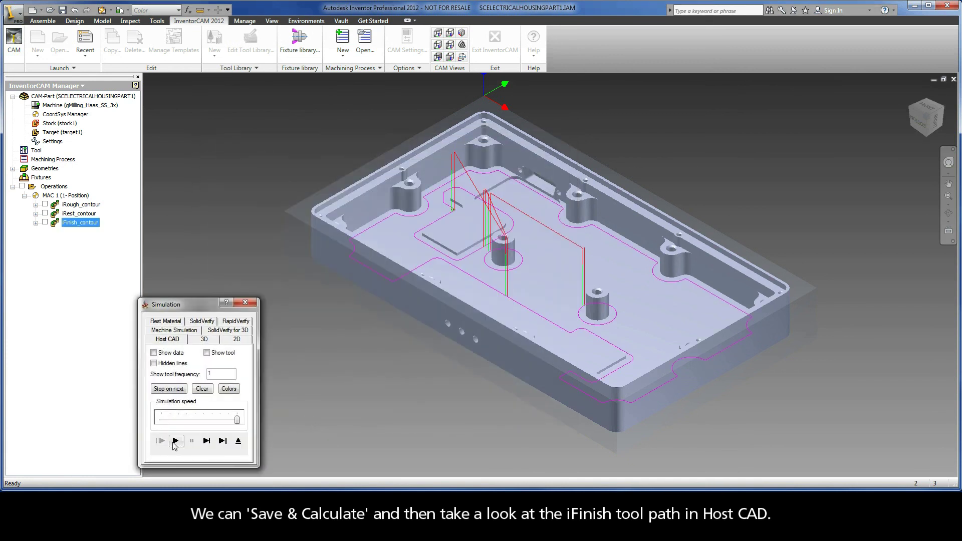
{"action": "left_click", "coordinate": [203, 322]}
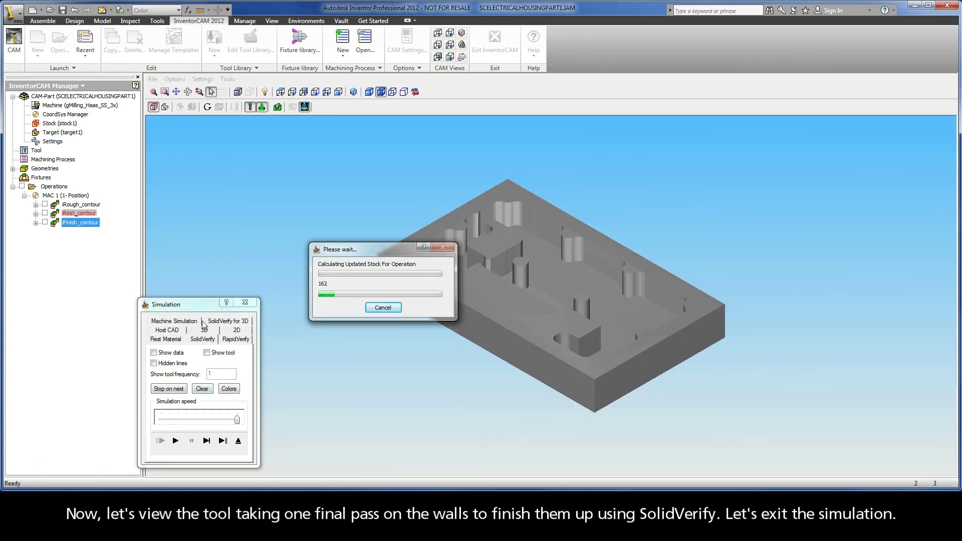
{"action": "left_click", "coordinate": [176, 442]}
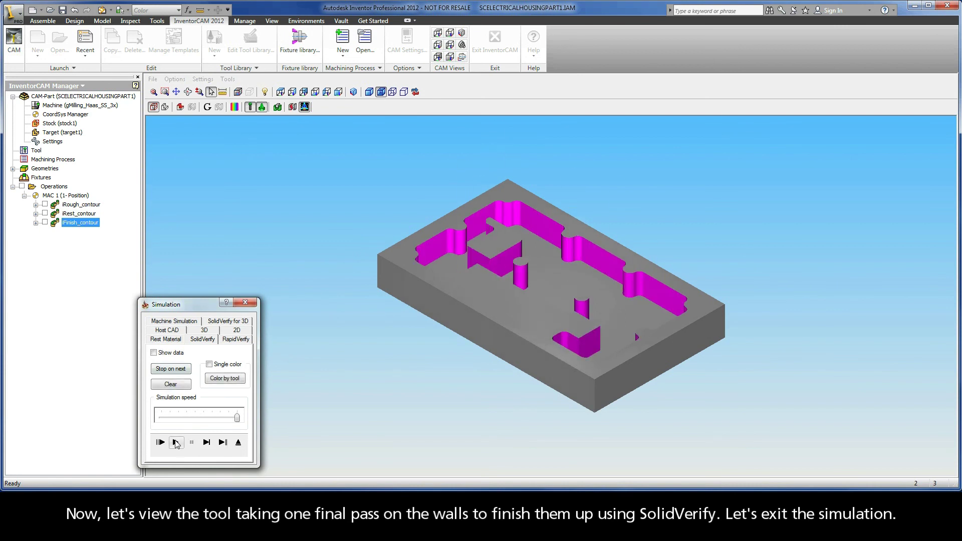
{"action": "left_click", "coordinate": [237, 443]}
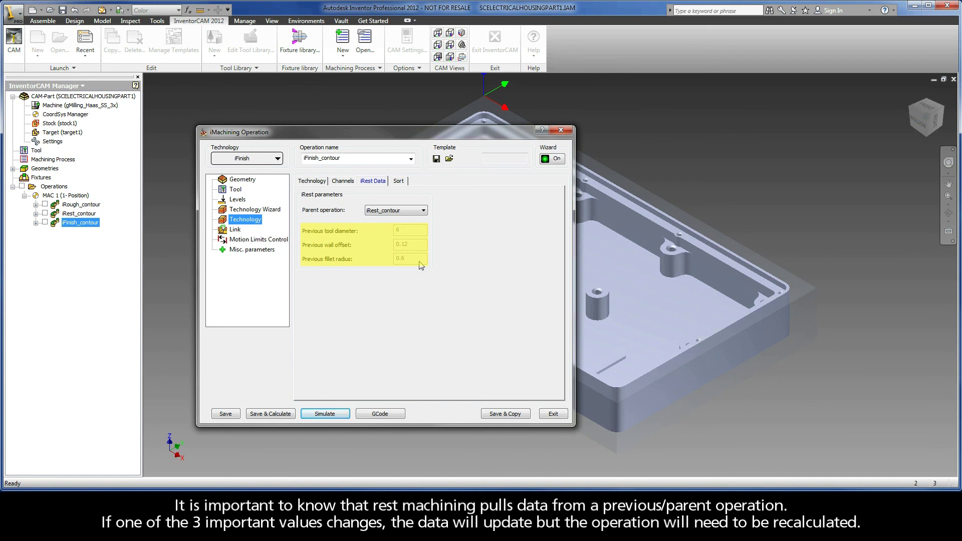
Step: Change iRough_contour's wall / island offset from 0.24 to 0.3 and recalculate it
{"action": "left_click", "coordinate": [552, 414]}
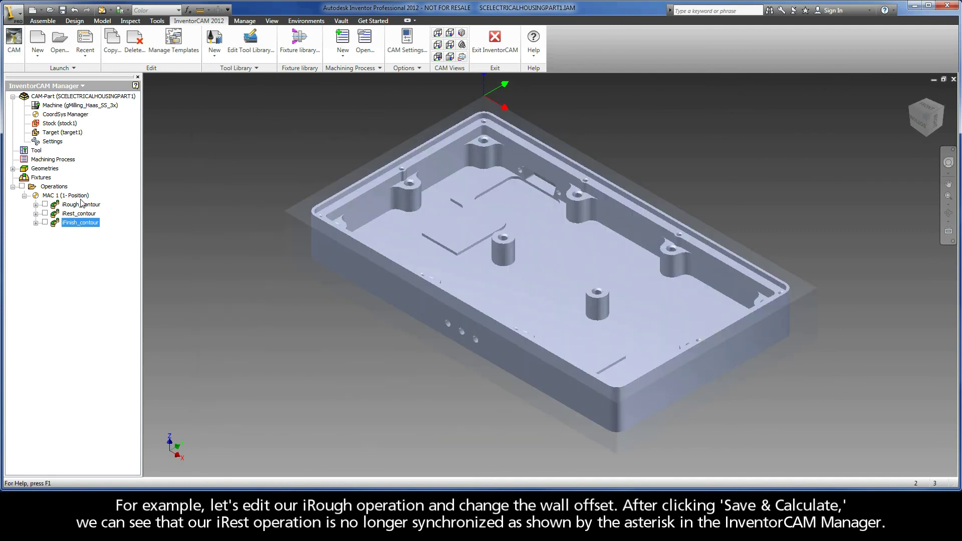
{"action": "double_click", "coordinate": [82, 204]}
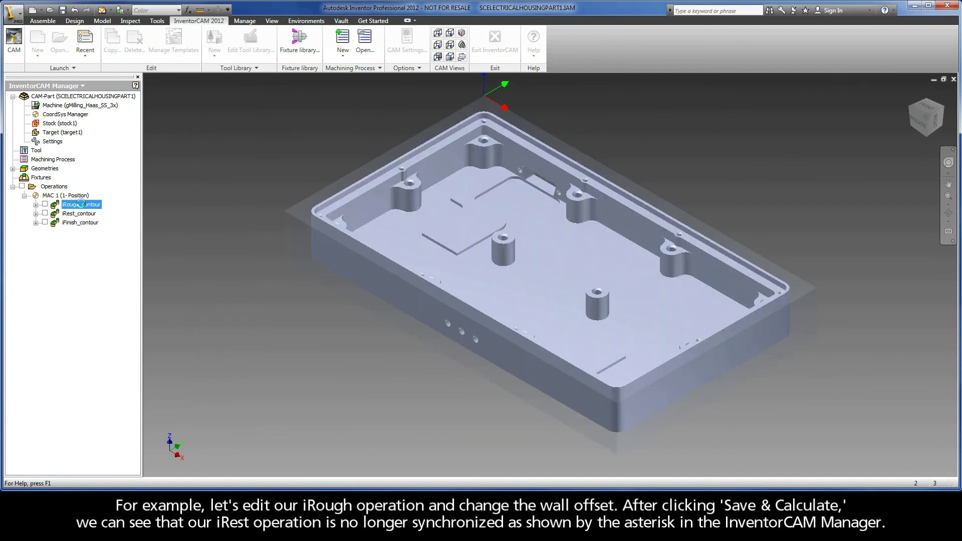
{"action": "left_click", "coordinate": [245, 220]}
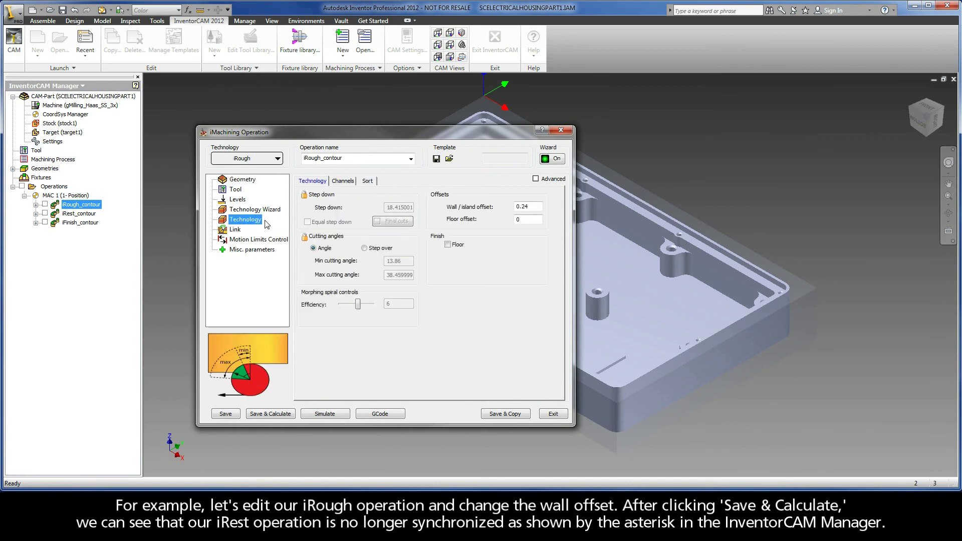
{"action": "double_click", "coordinate": [531, 207]}
{"action": "type", "text": ".3"}
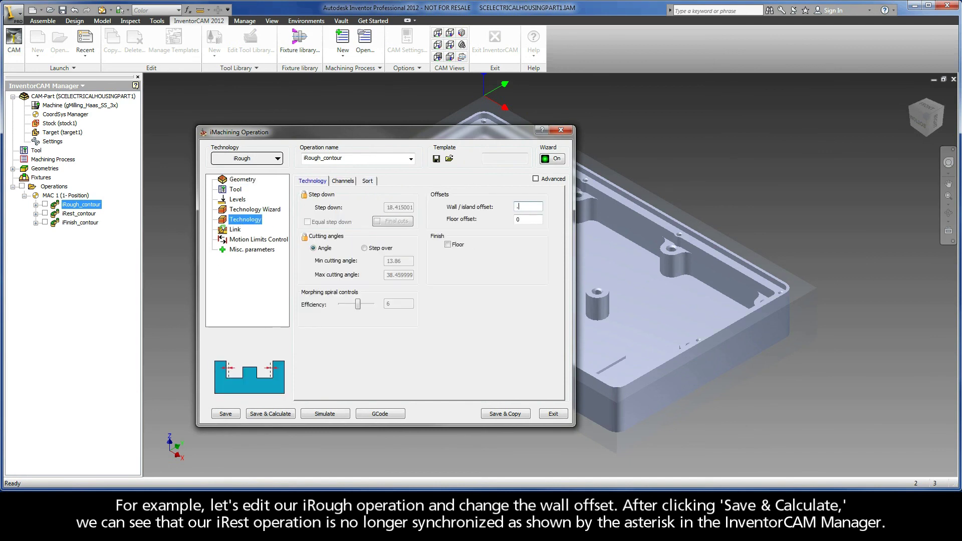
{"action": "left_click", "coordinate": [270, 415]}
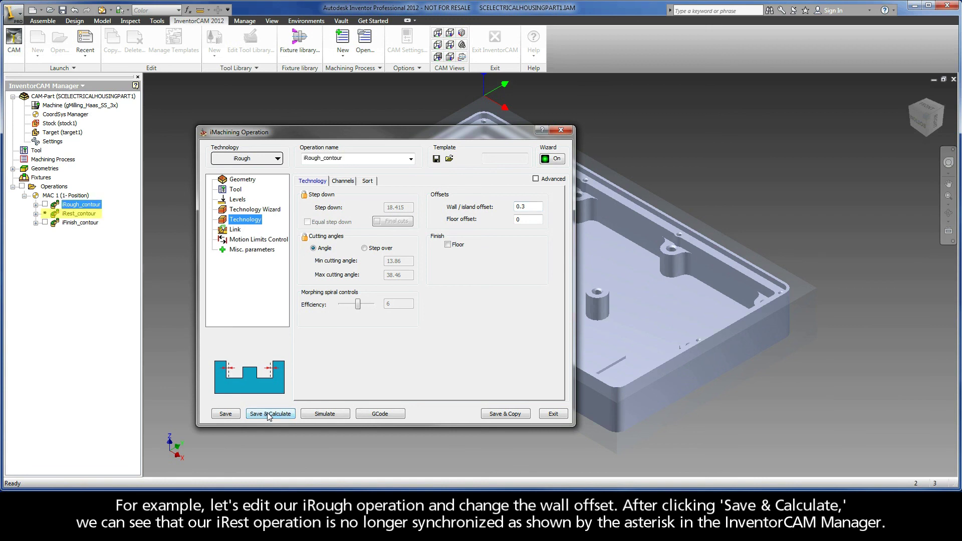
{"action": "left_click", "coordinate": [553, 414]}
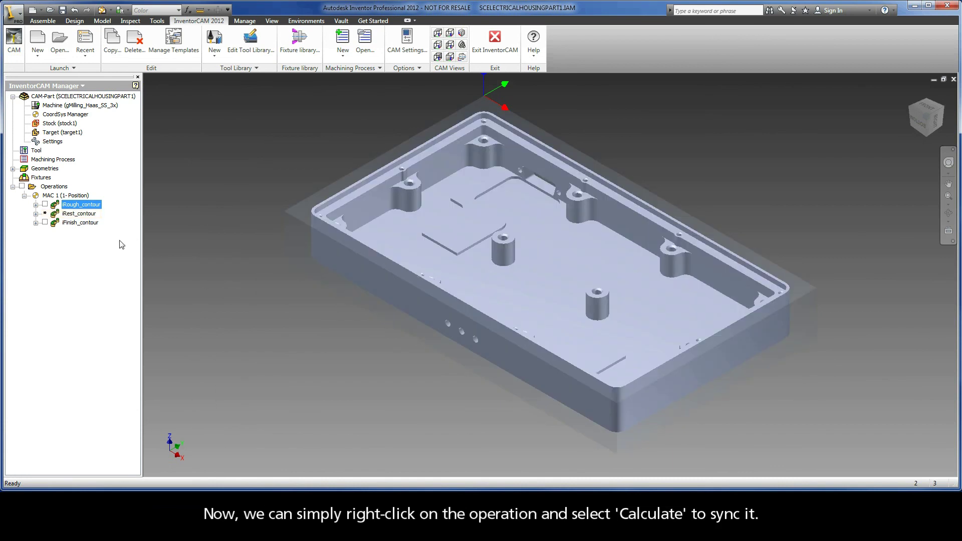
Step: Run Calculate on iRest_contour to resync it with the updated iRough_contour
{"action": "right_click", "coordinate": [79, 216]}
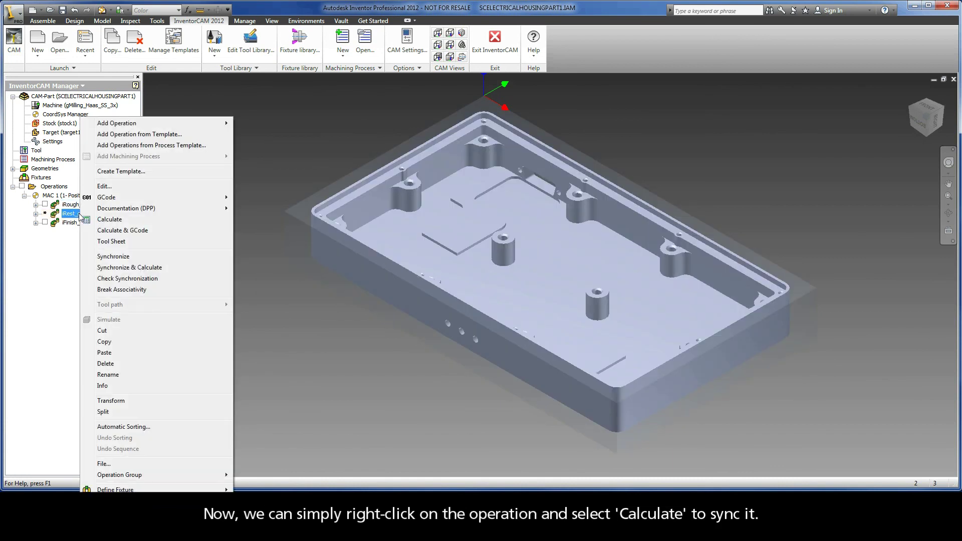
{"action": "left_click", "coordinate": [113, 219]}
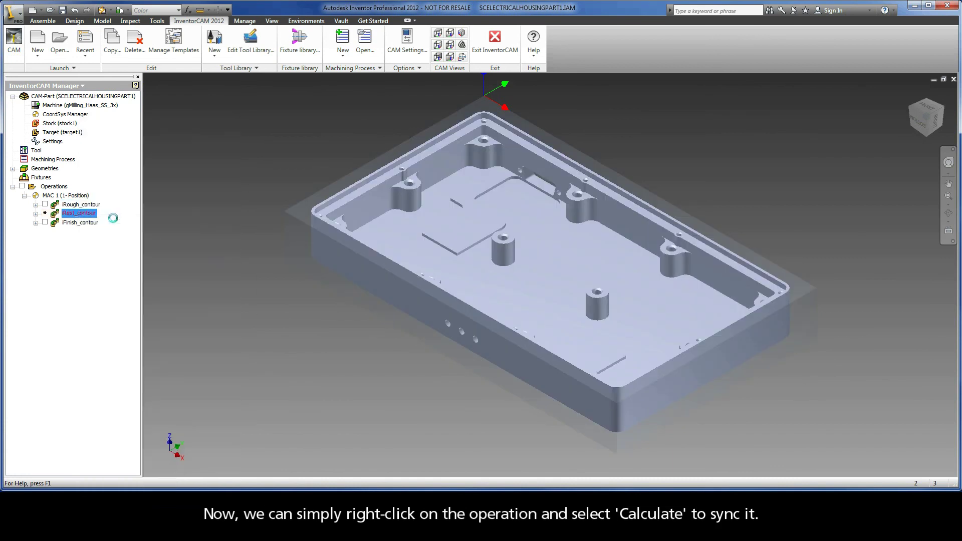